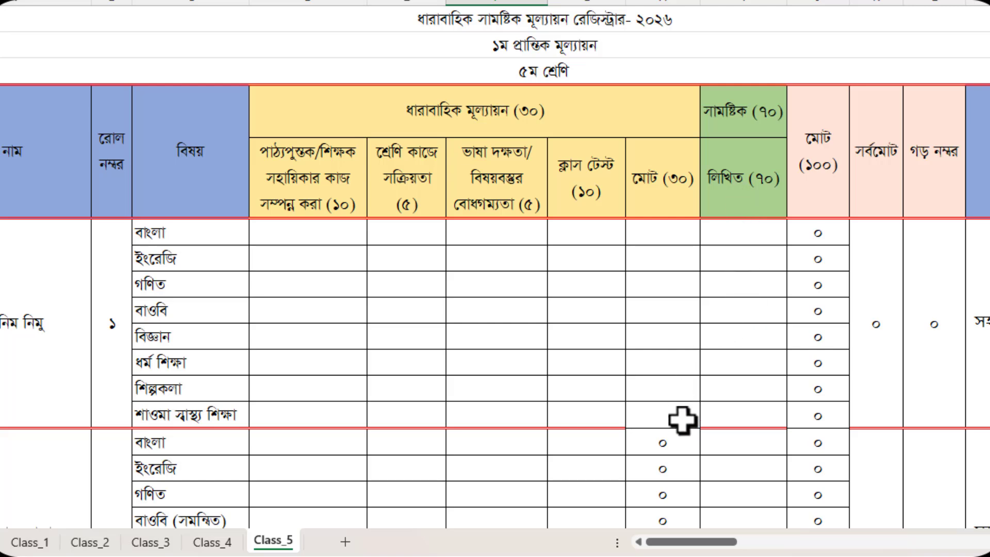
Step: Fill the মোট (৩০) formula upward from the second student's বাংলা row through all eight subject rows of the first student
left_click(663, 443)
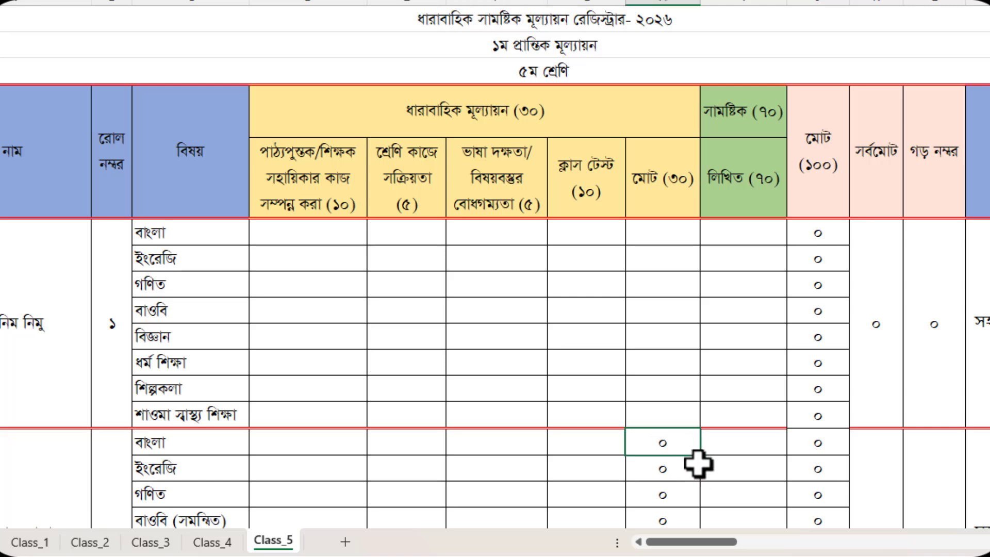
left_click_drag(700, 454, 684, 230)
left_click(553, 267)
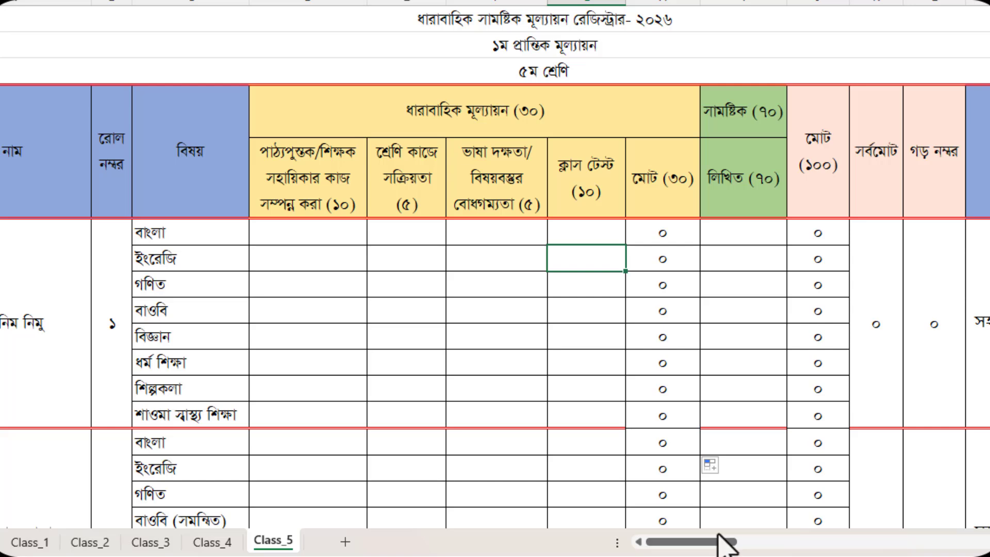
Step: For the first student's বাংলা, try ৯ and ১১ as the পাঠ্যপুস্তক/শিক্ষক সহায়িকার কাজ mark and set it to ১০
left_click_drag(725, 540, 737, 547)
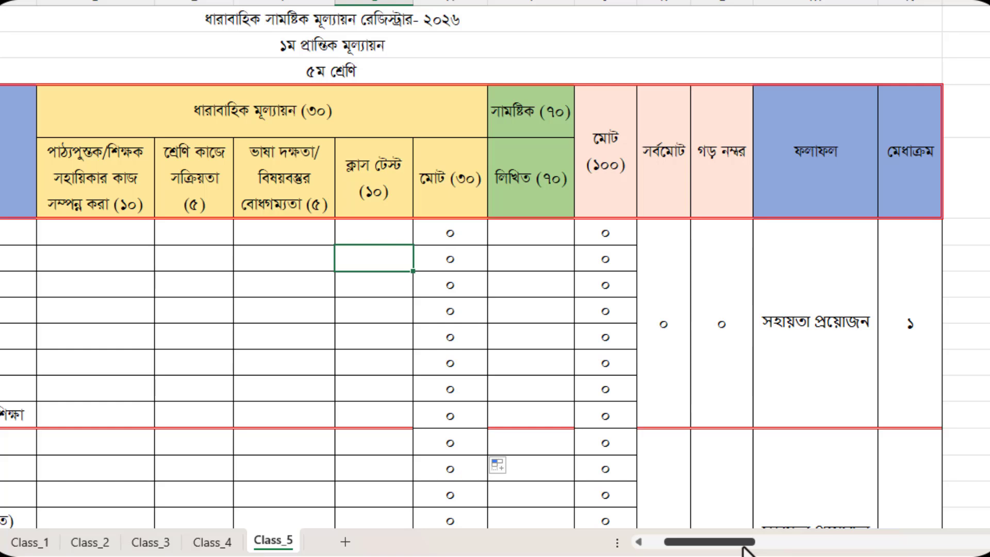
left_click_drag(750, 547, 732, 545)
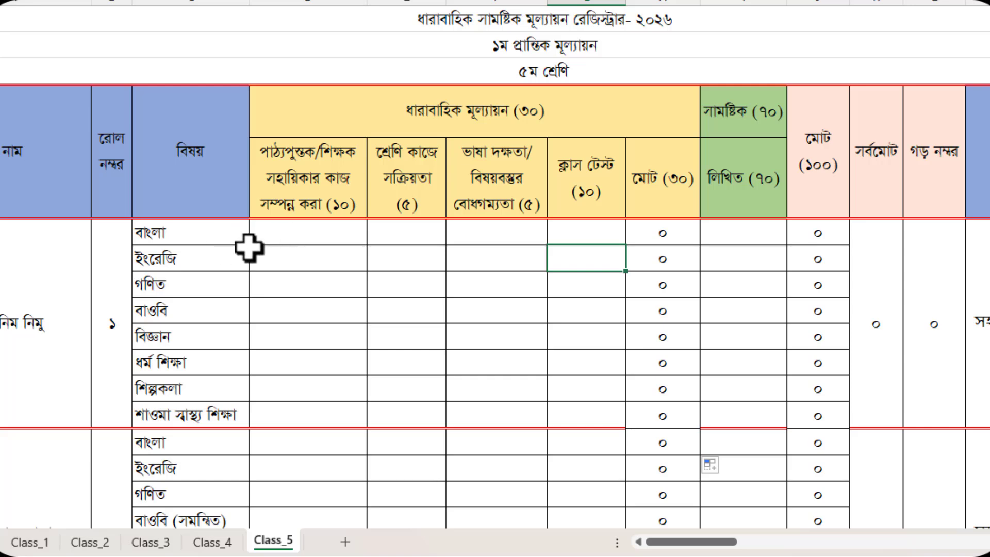
left_click(299, 242)
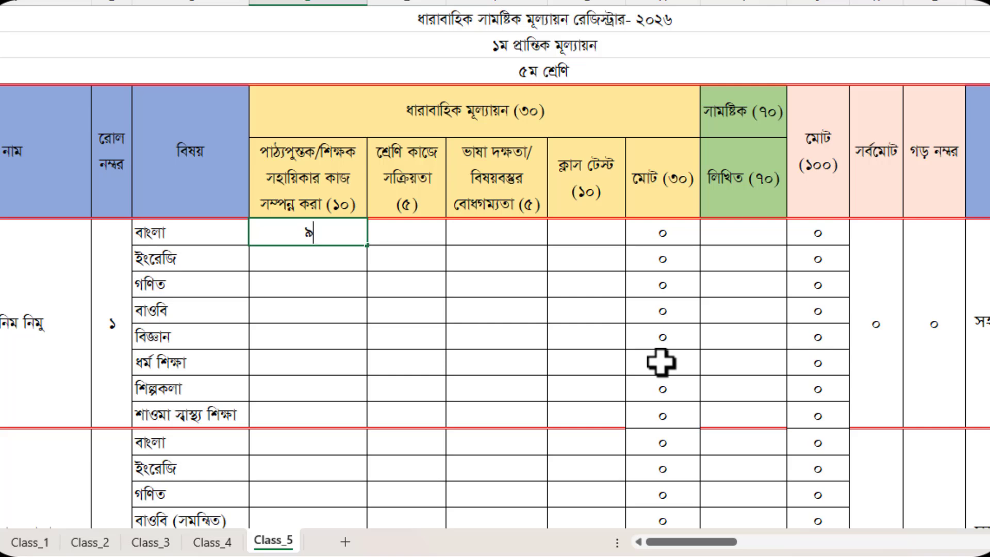
key("Tab")
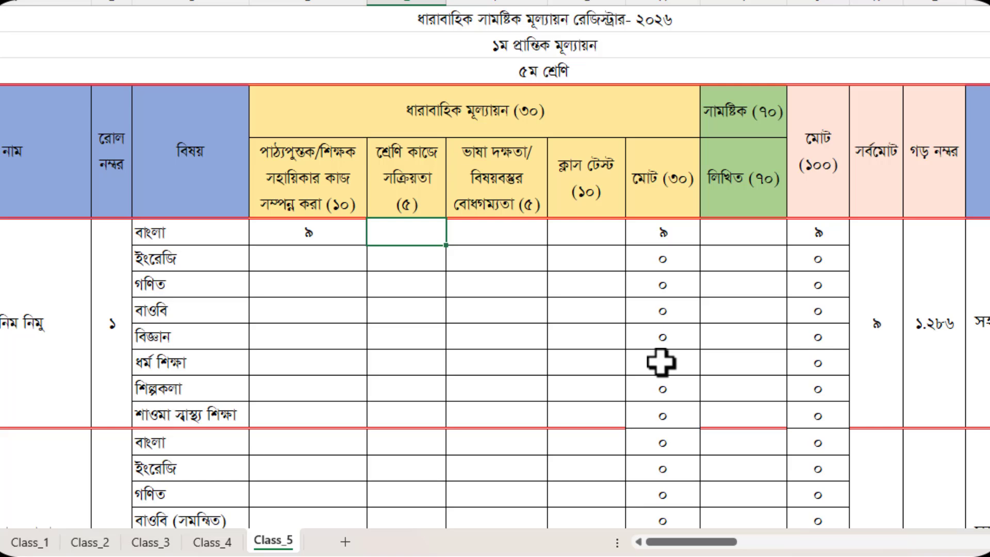
key("Left")
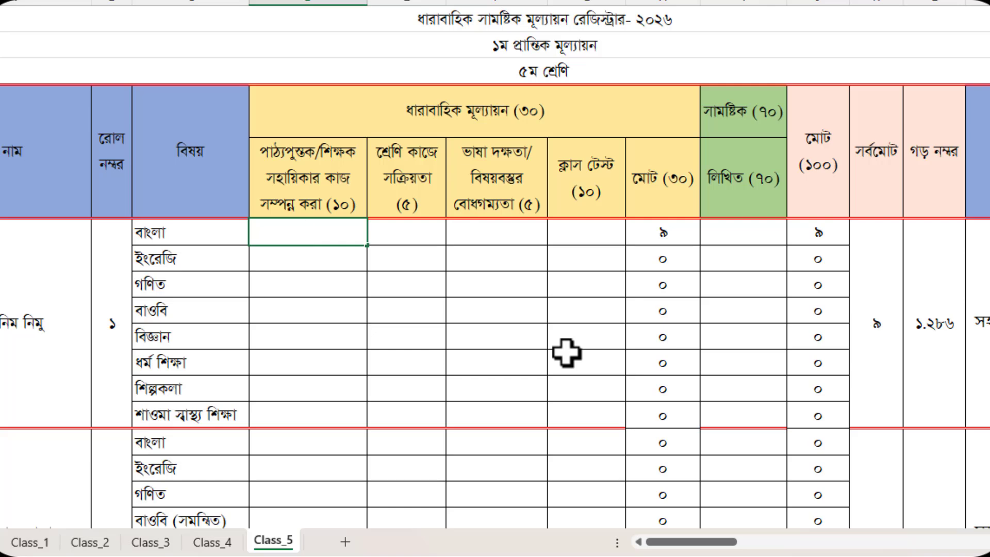
left_click(397, 283)
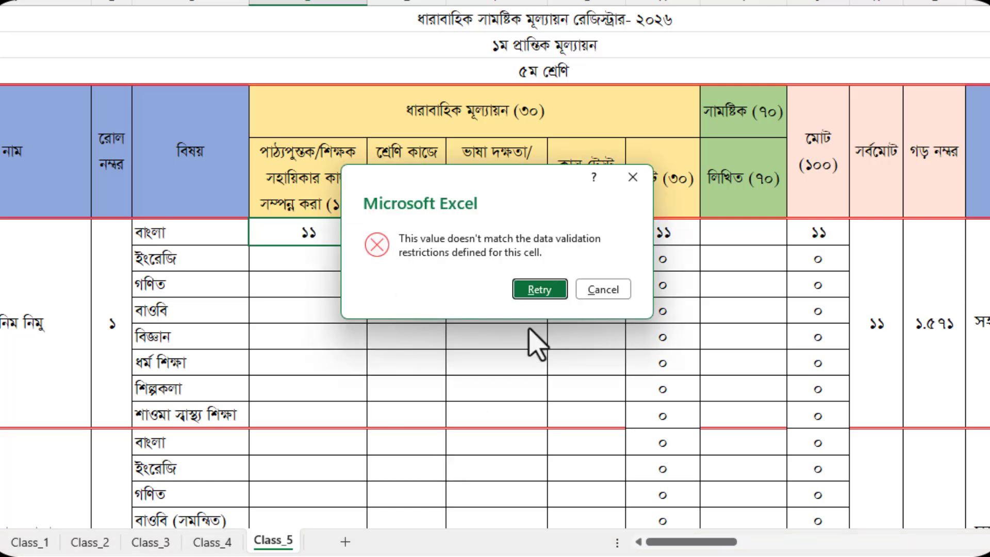
left_click(604, 289)
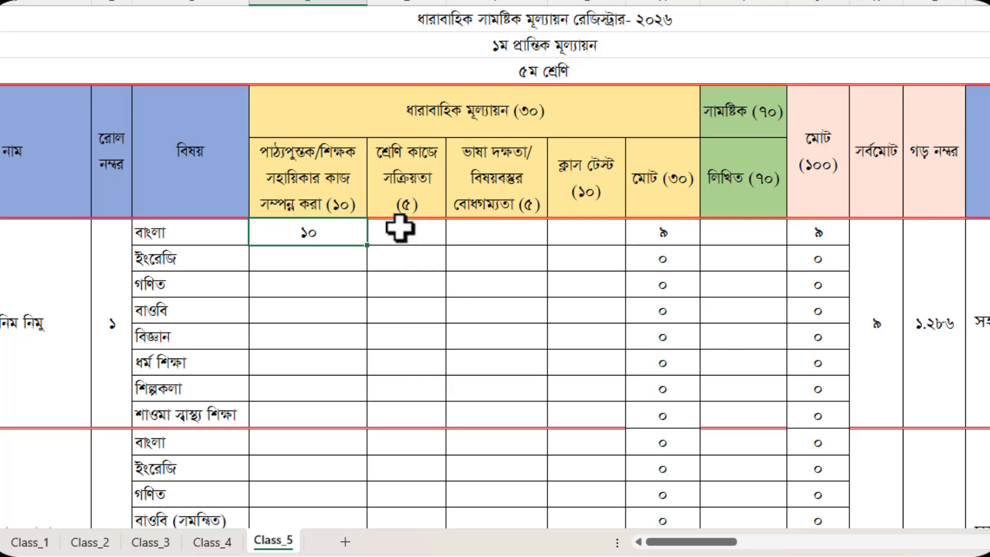
Step: In the বাংলা row, try ৬ for শ্রেণি কাজে সক্রিয়তা and set it to ৪, and enter ৫ for ভাষা দক্ষতা
left_click(400, 228)
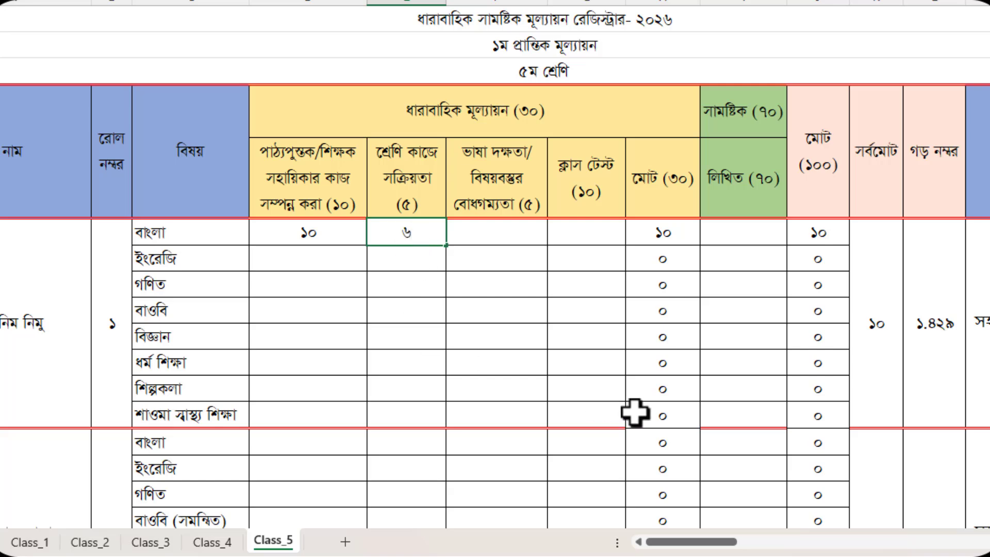
key("Return")
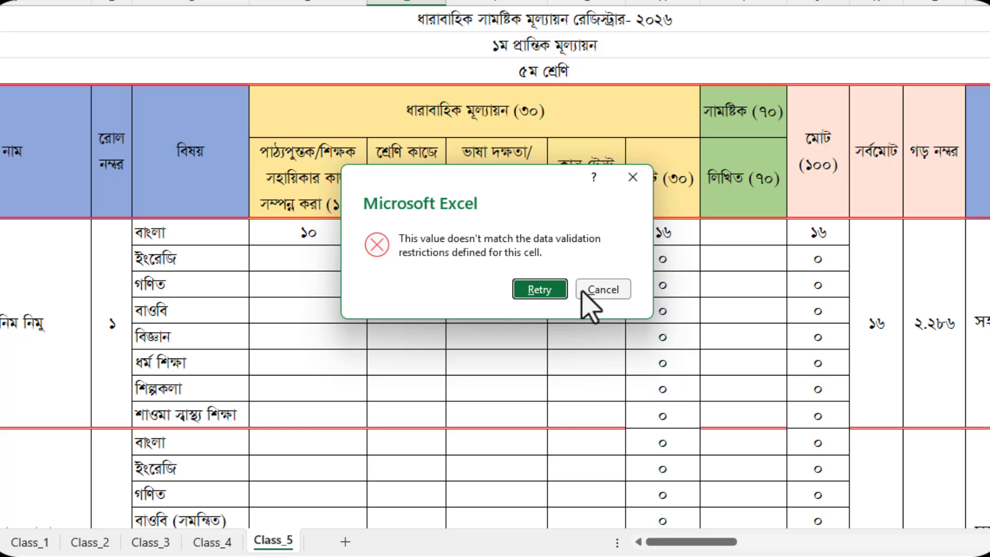
left_click(616, 293)
left_click(428, 233)
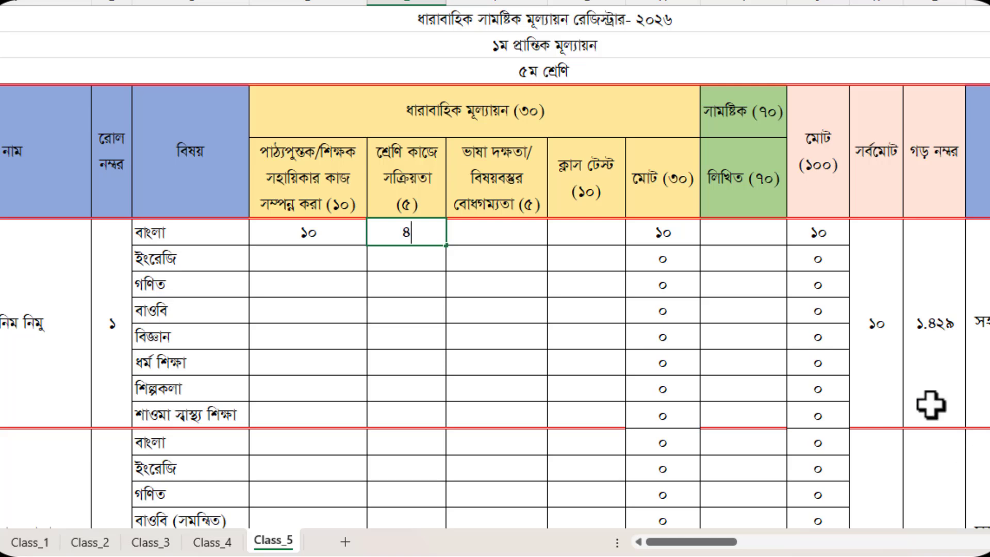
left_click(495, 226)
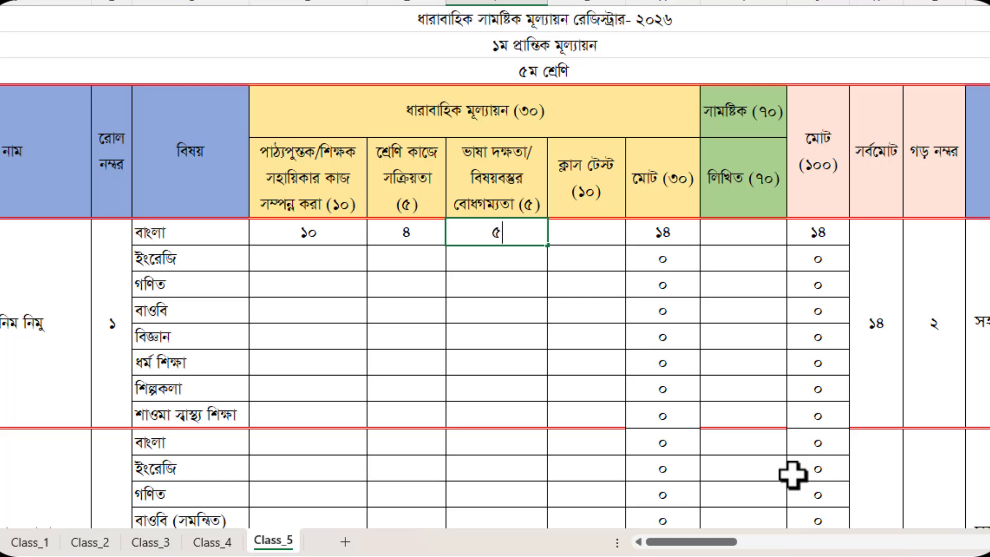
key("Tab")
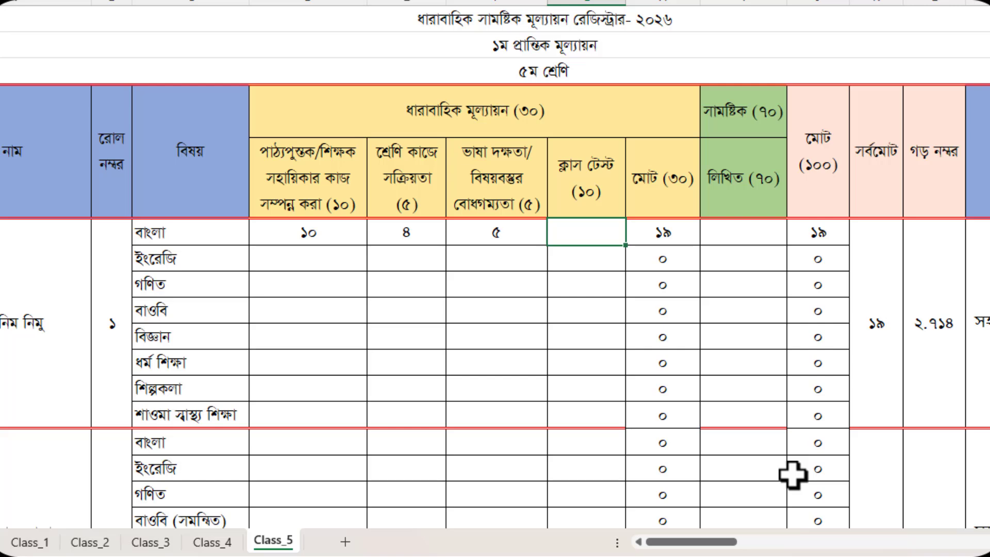
Step: In the বাংলা row, try ১৮ for ক্লাস টেস্ট and set it to ১০, and enter ৬৫ for লিখিত (৭০)
type("১৮")
key("Return")
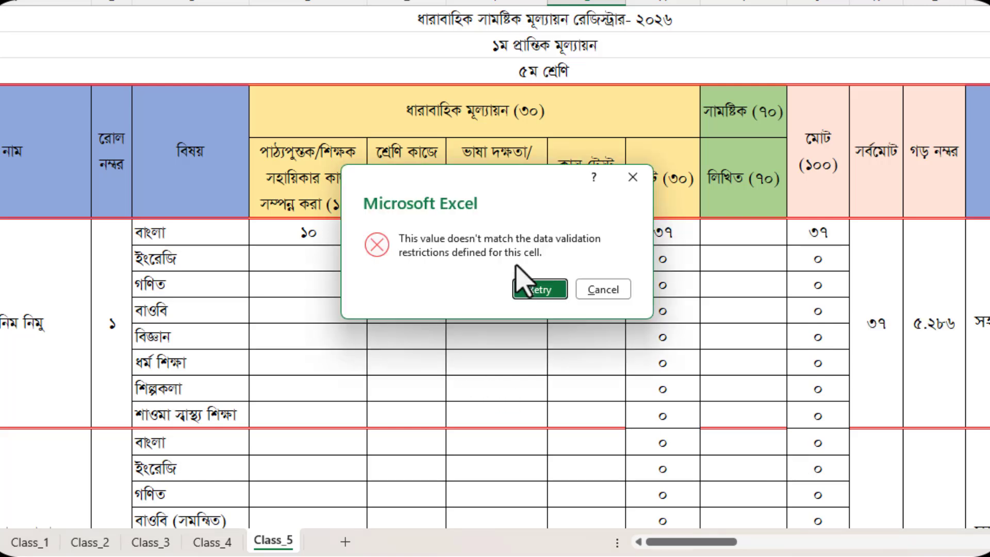
left_click(601, 289)
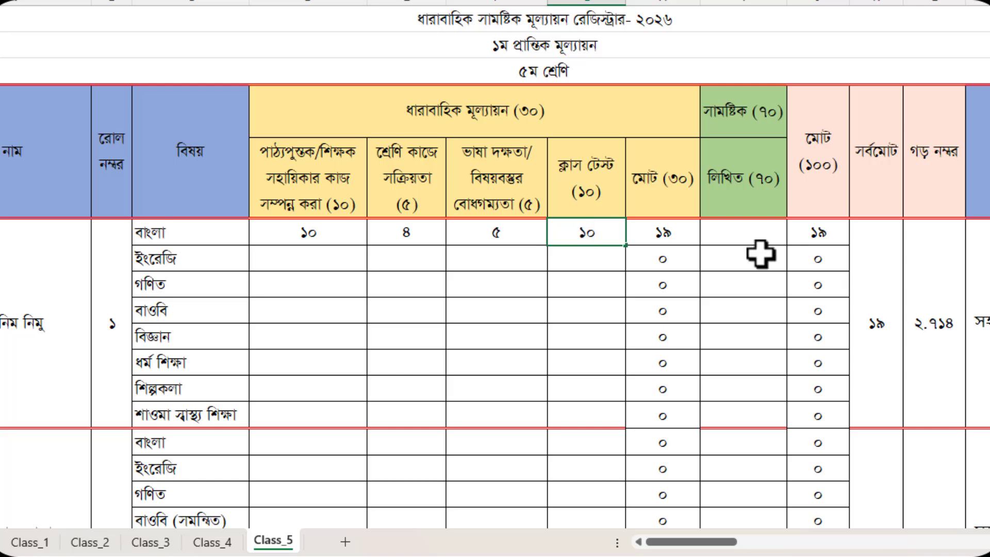
left_click(552, 315)
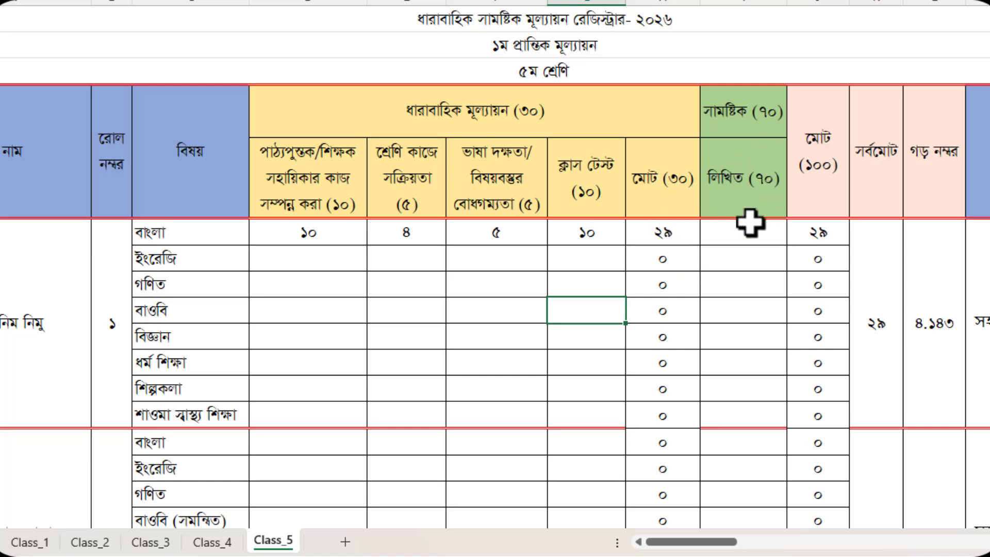
left_click(742, 237)
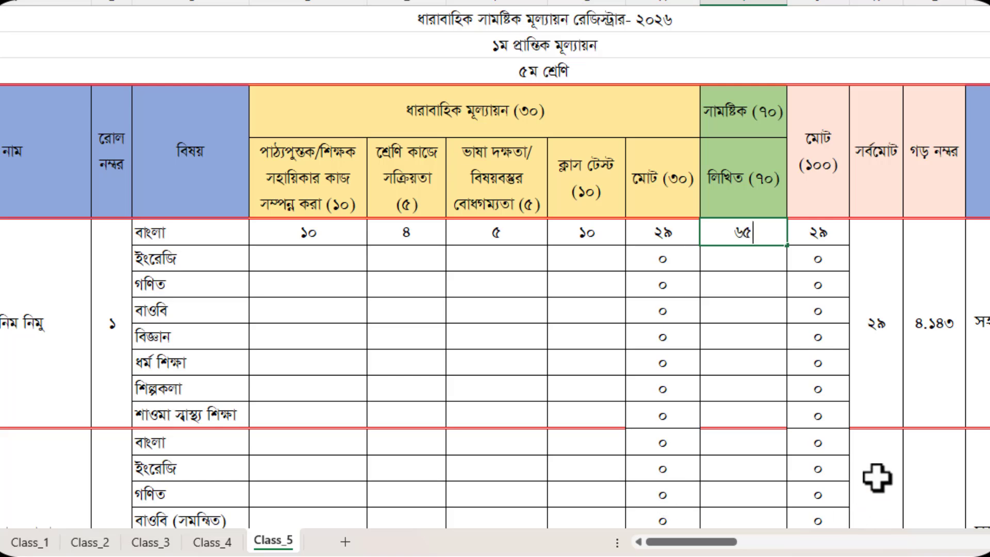
key("Return")
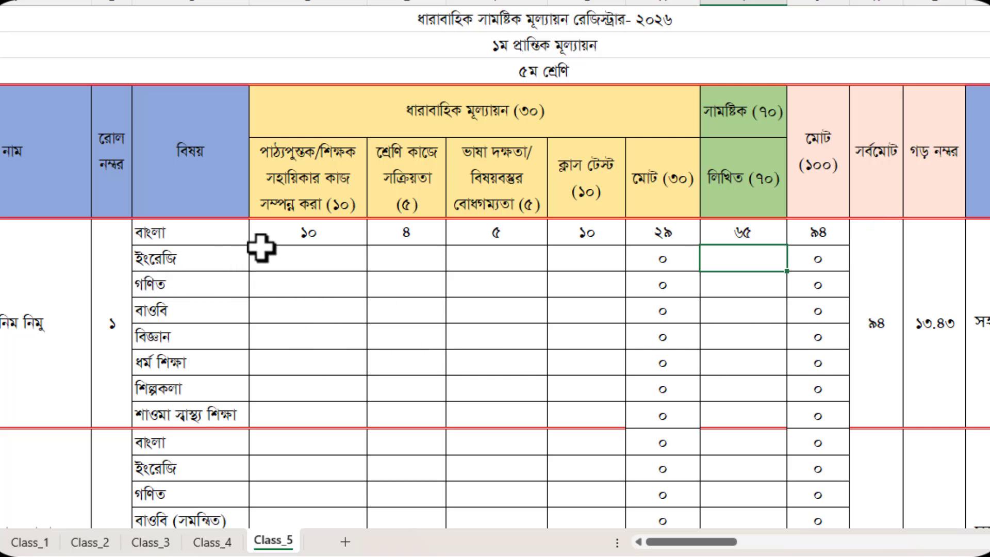
Step: Enter the first student's ইংরেজি continuous assessment marks as ১০, ৪, ৪ and ৬ across the four component columns
left_click(319, 264)
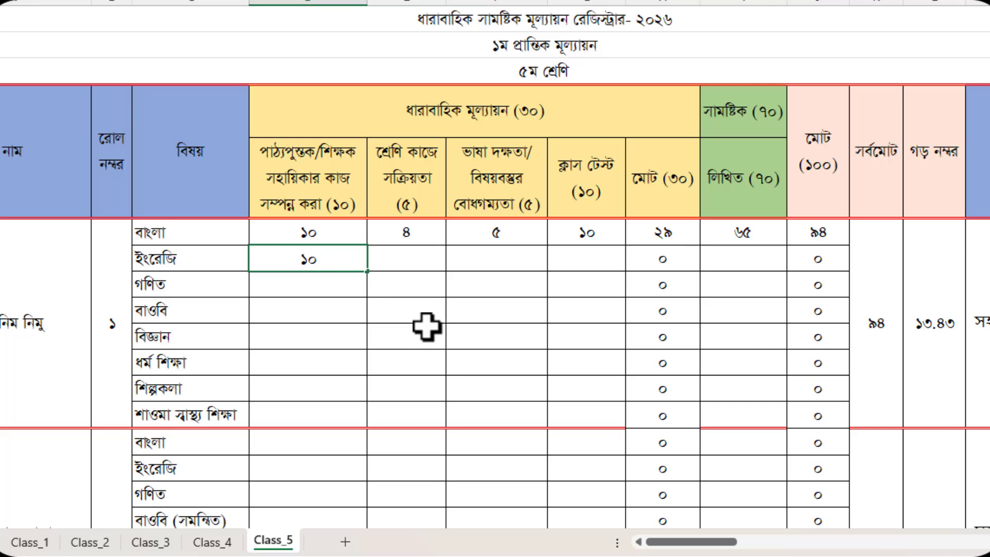
key("Tab")
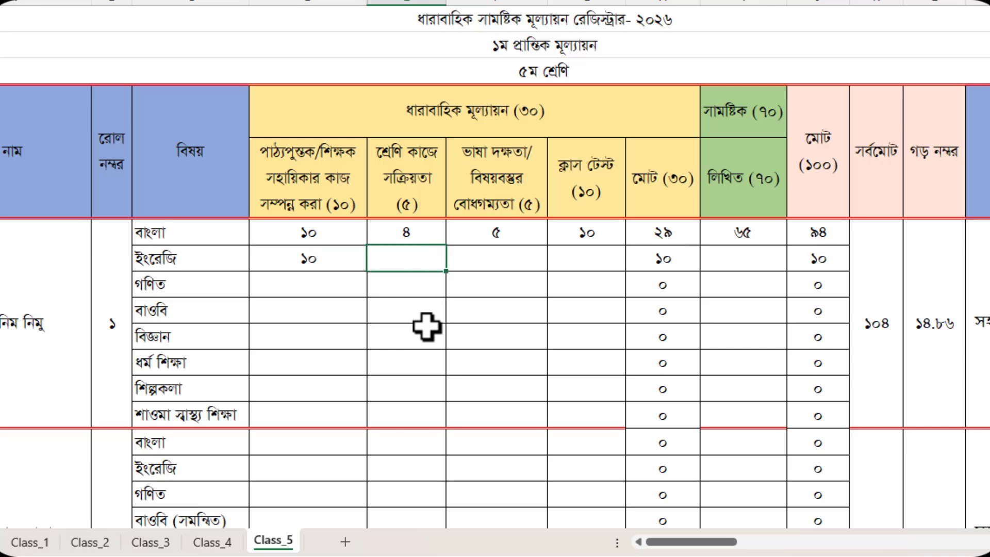
type("৪")
key("Tab")
type("৪")
key("Tab")
type("৬")
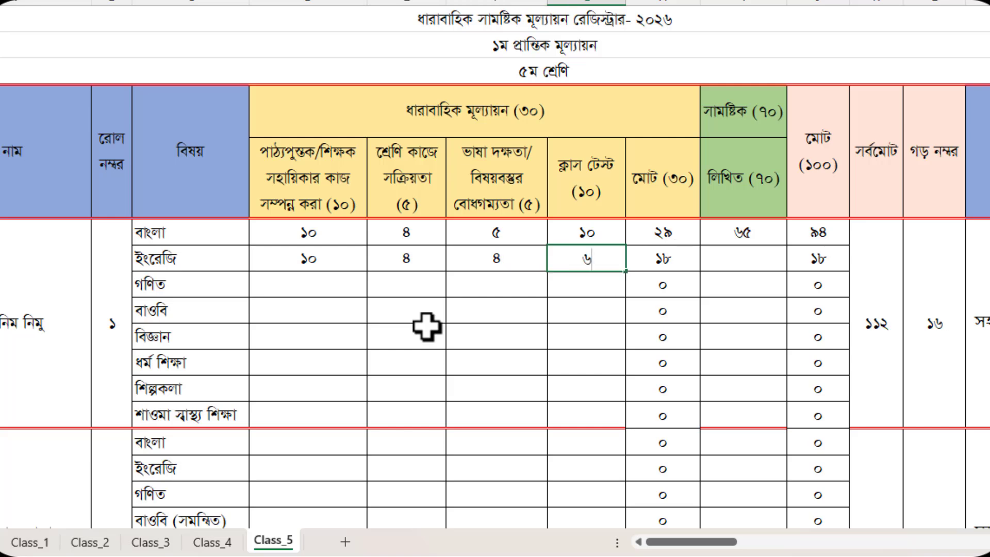
key("Return")
Step: Enter the first student's গণিত continuous assessment marks as ৯, ৫, ৫ and ৪ across the four component columns
key("Left")
key("Left")
key("Right")
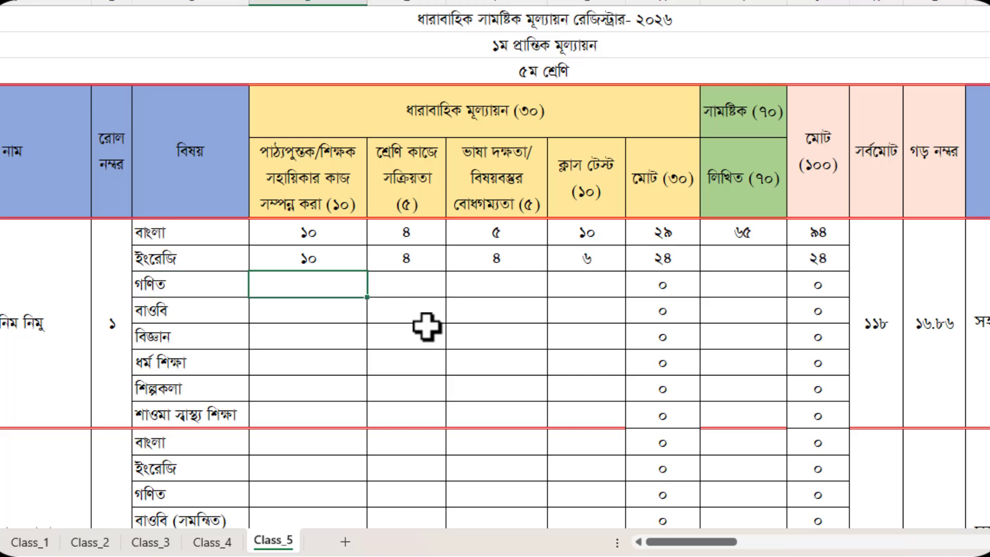
type("৯")
key("Tab")
type("৪")
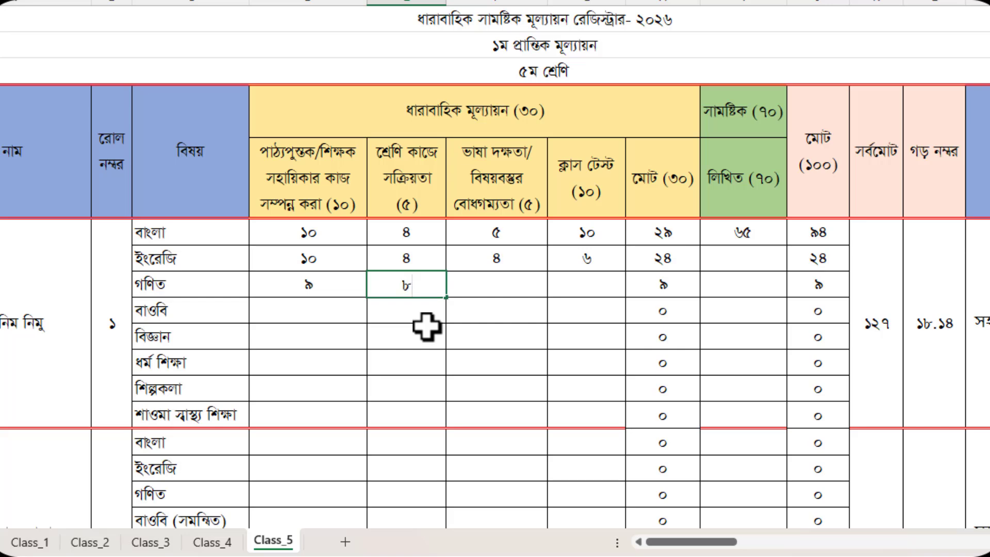
key("BackSpace")
type("৫")
key("Tab")
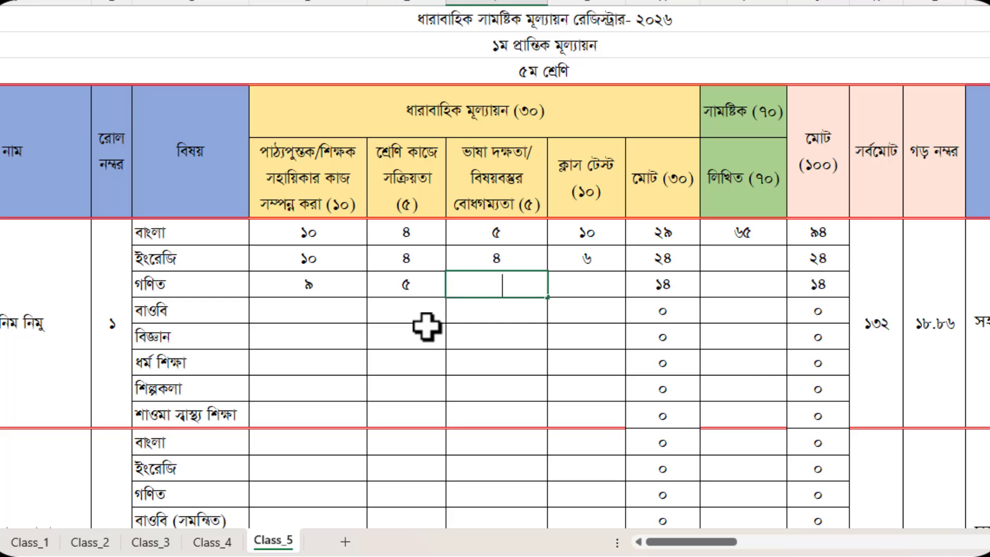
type("৫")
key("Tab")
type("৪")
key("Return")
Step: Enter the first student's বাওবি continuous assessment marks as ১০, ৫, ৫ and ৫ across the four component columns
key("Down")
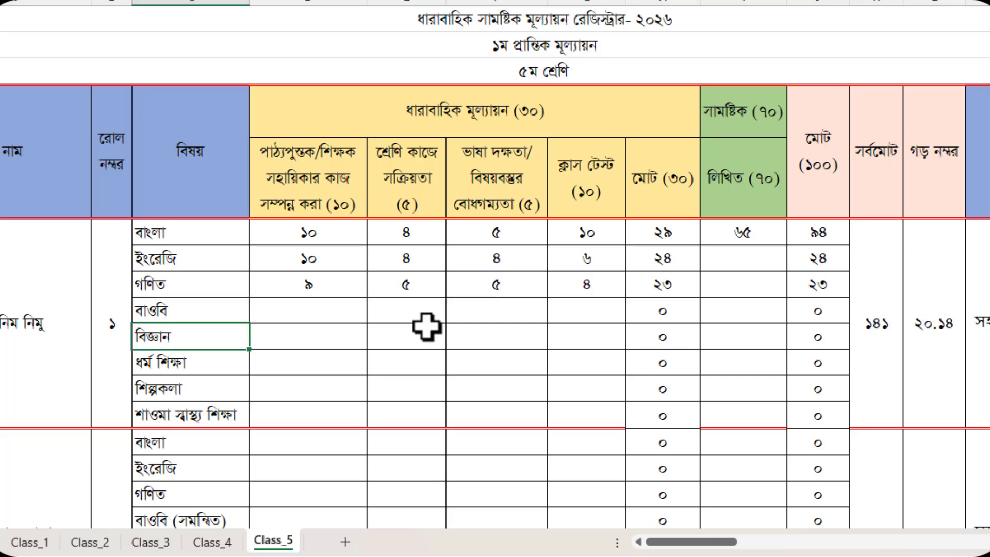
key("Right")
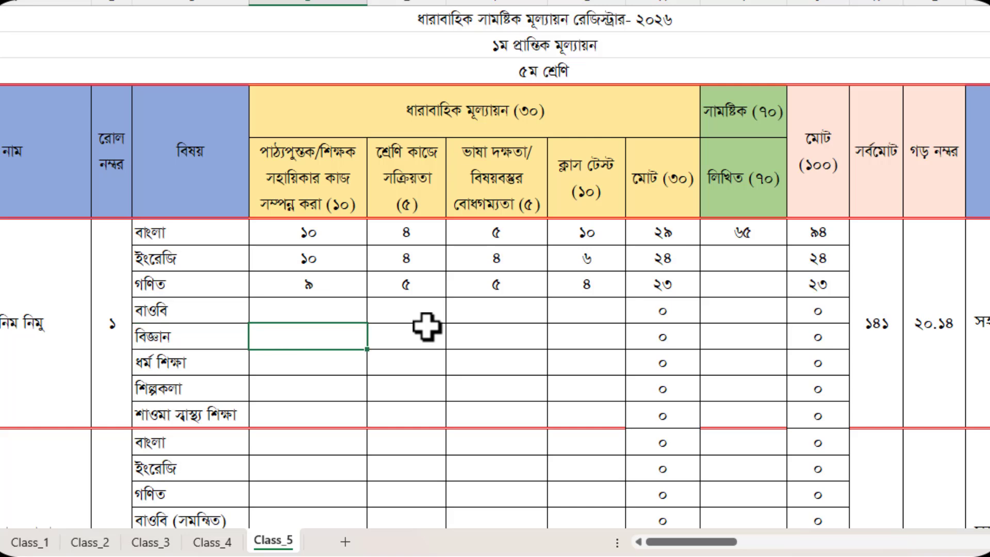
key("Up")
type("১০")
key("Tab")
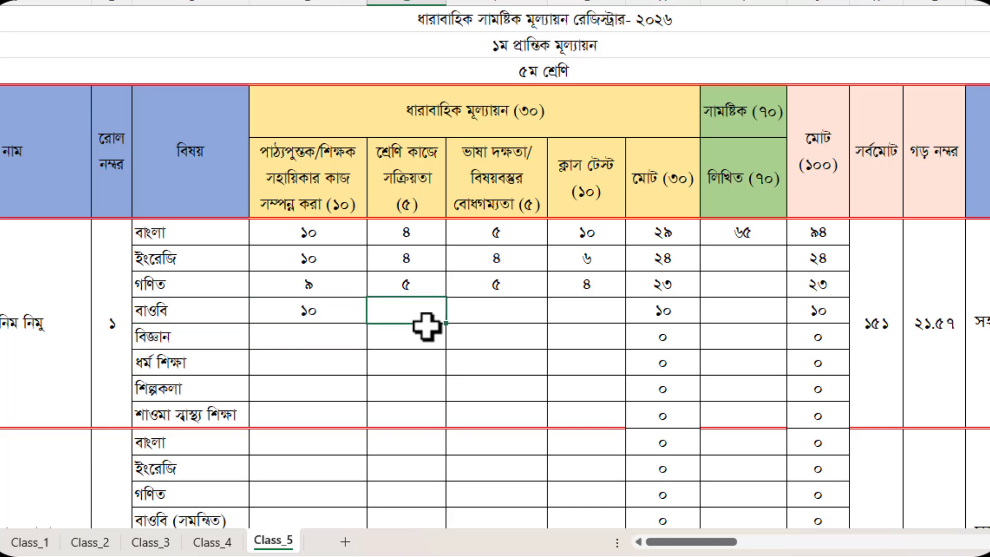
type("৫")
key("Tab")
type("৫")
key("Tab")
type("৫")
key("Return")
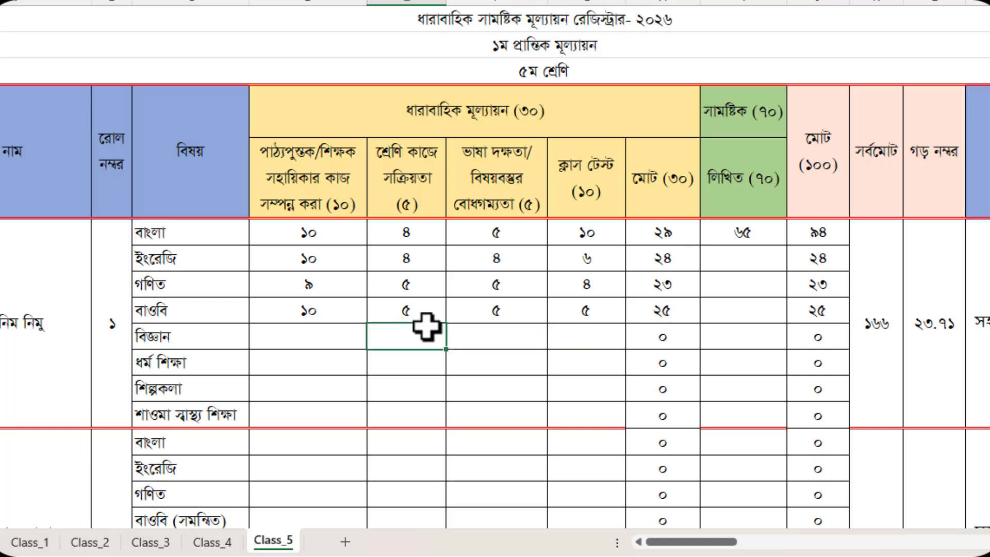
Step: Enter the first student's বিজ্ঞান continuous assessment marks as ৬, ৫, ৫ and ৮ across the four component columns
type("৬")
key("Tab")
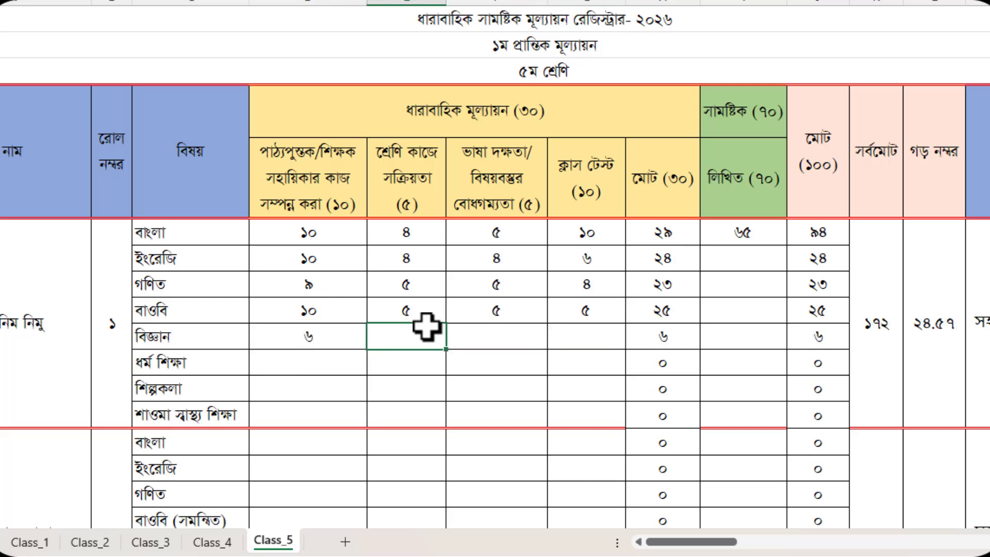
type("৫")
key("Tab")
type("৫")
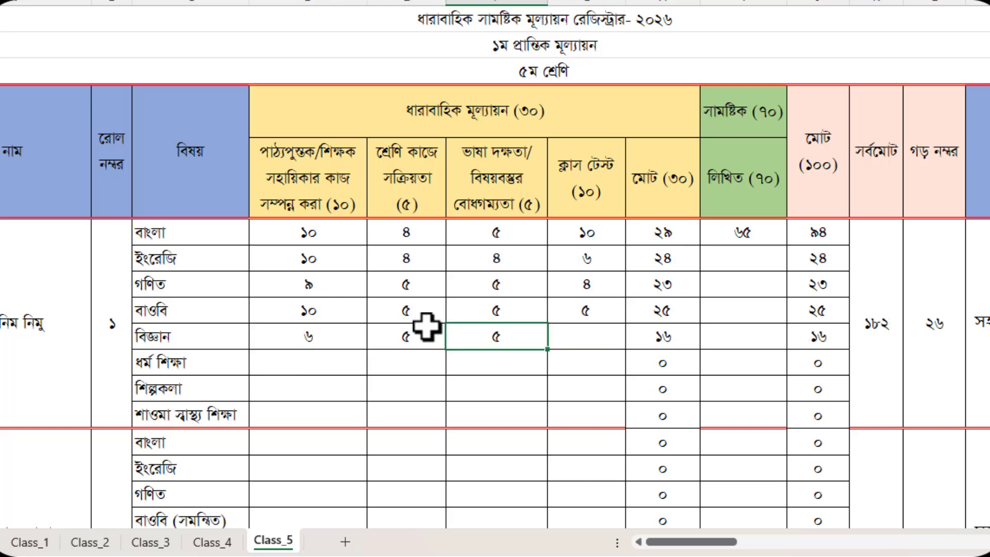
key("Tab")
type("৮")
key("Return")
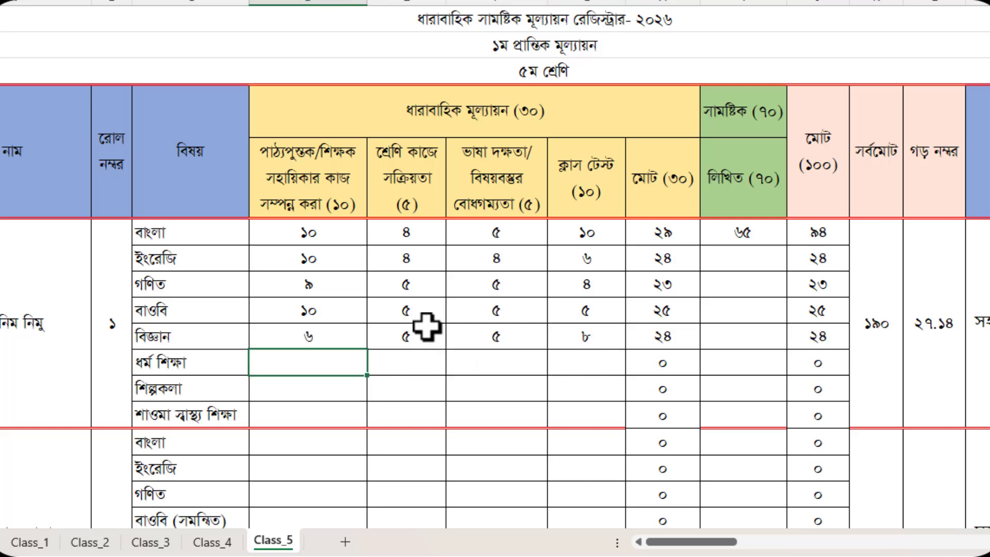
Step: Enter the first student's ধর্ম শিক্ষা continuous assessment marks as ১০, ৫, ৩ and ৩ across the four component columns
type("১০")
key("Tab")
type("৫")
key("Tab")
key("Tab")
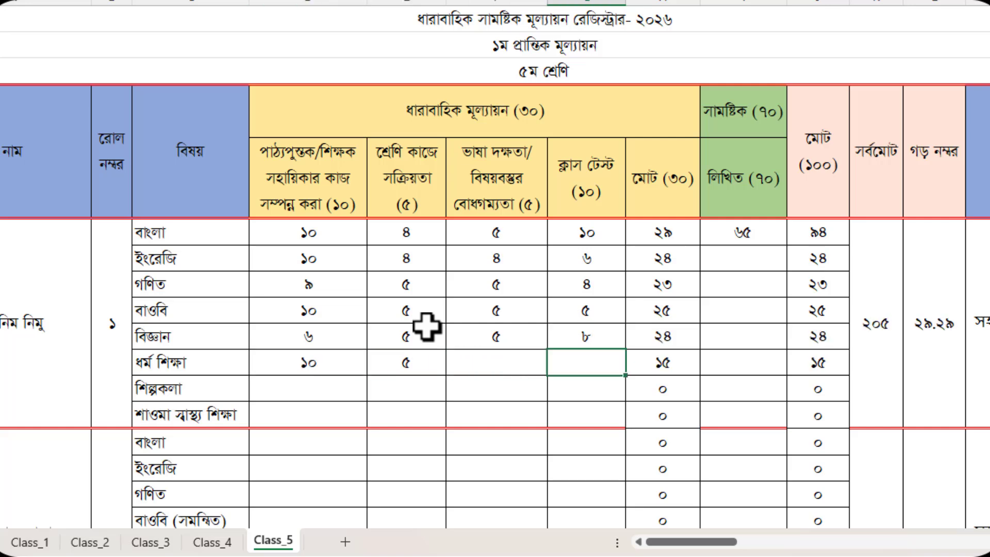
type("৩")
key("Left")
type("৩")
key("Return")
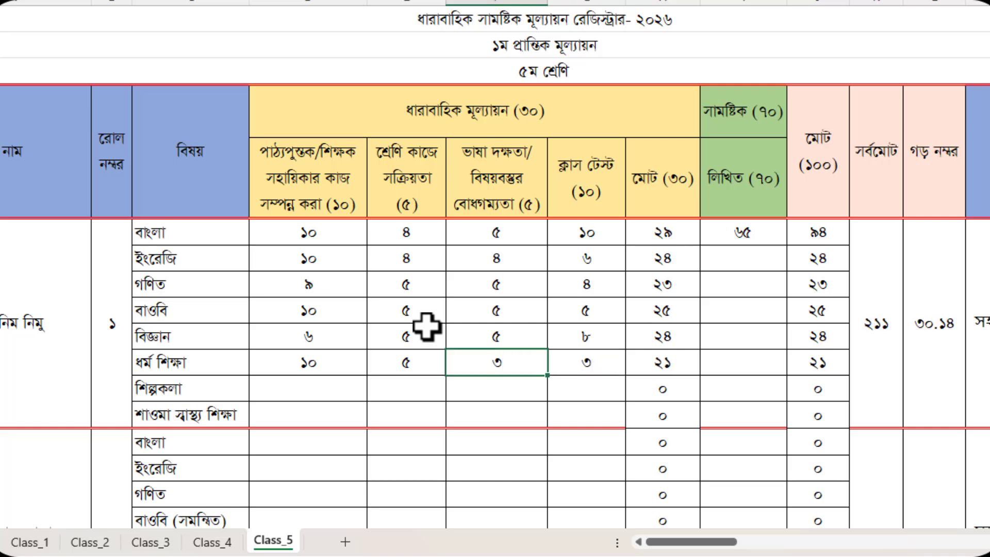
Step: Enter the first student's শিল্পকলা continuous assessment marks as ৮, ৫, ৩ and ৮ across the four component columns
key("Left")
key("Left")
type("৮")
key("ctrl+Return")
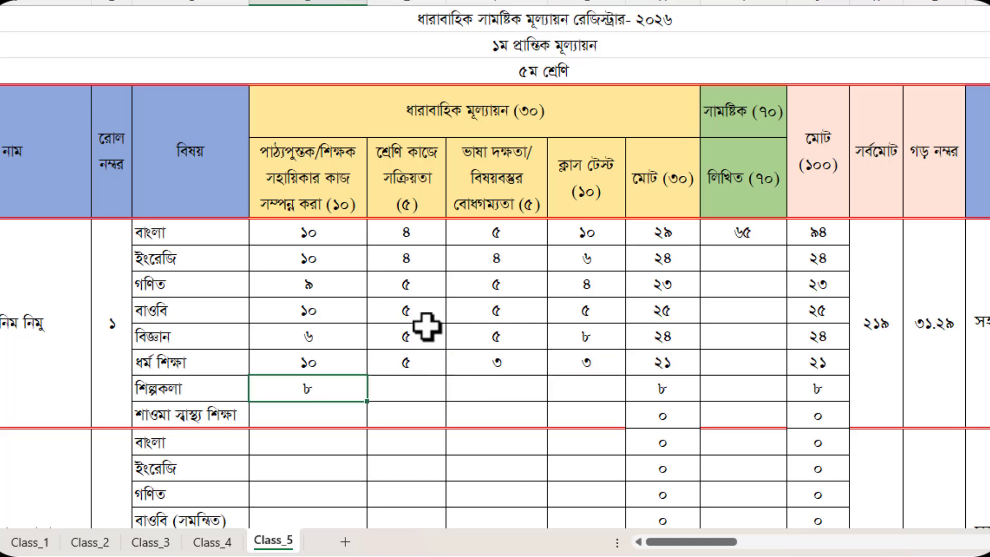
key("Right")
type("৫")
key("Right")
key("Right")
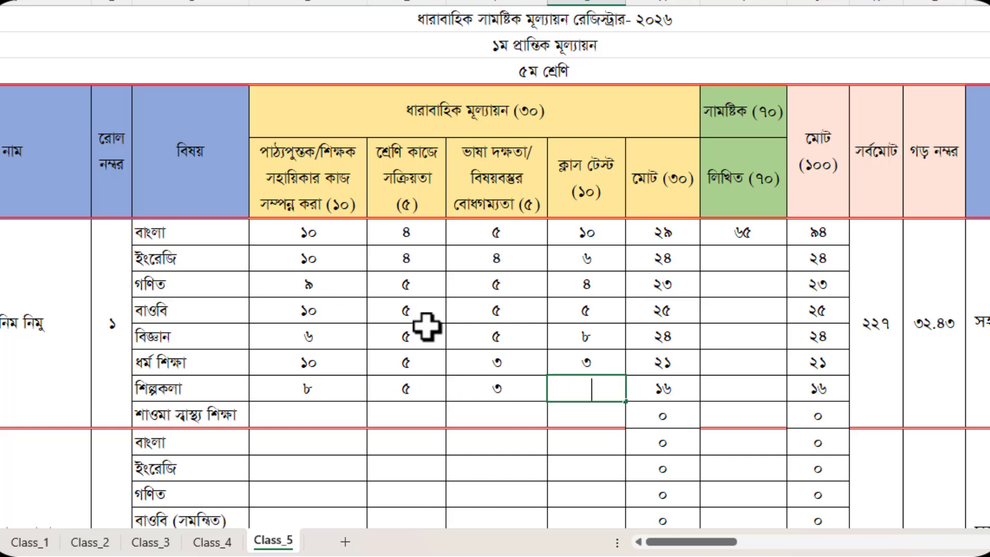
type("৮")
key("Right")
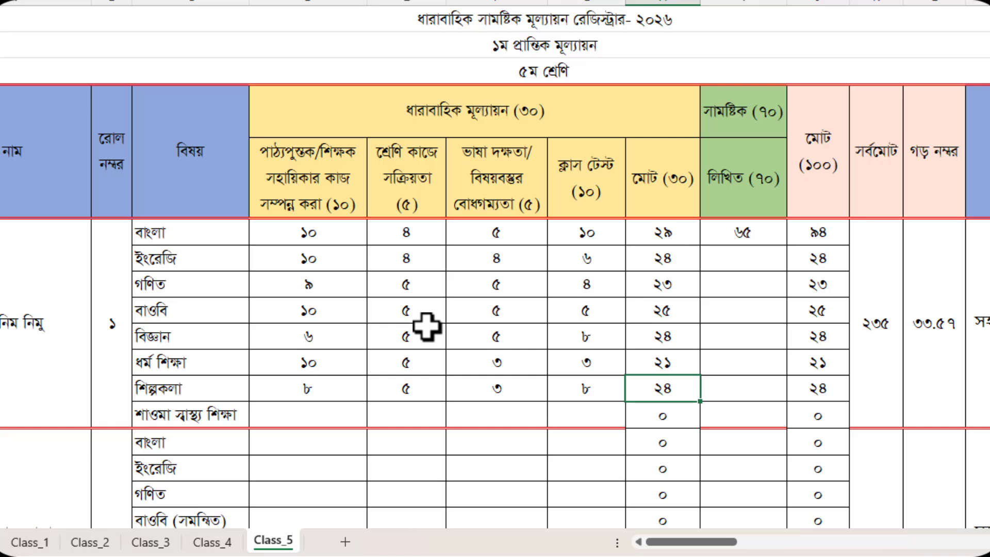
Step: Enter the first student's শাওমা স্বাস্থ্য শিক্ষা continuous assessment marks as ৮, ৫, ৫ and ৫ across the four component columns
key("Down")
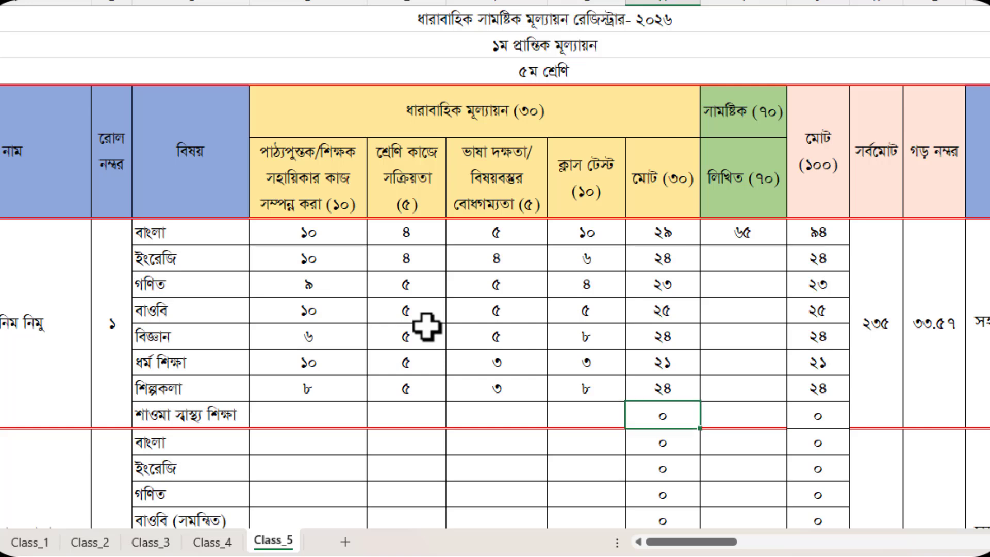
key("Left")
key("Left")
key("Left")
key("Left")
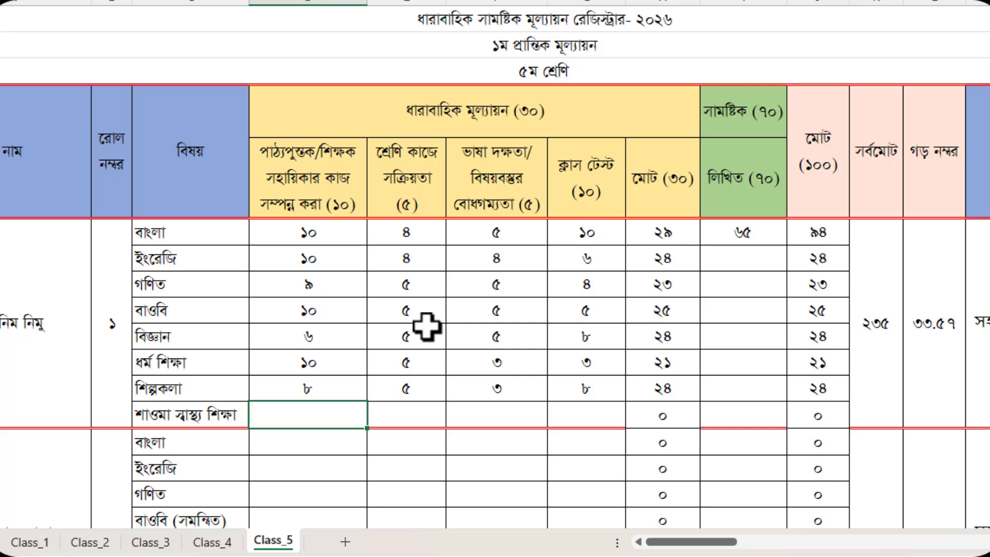
type("৮")
key("Tab")
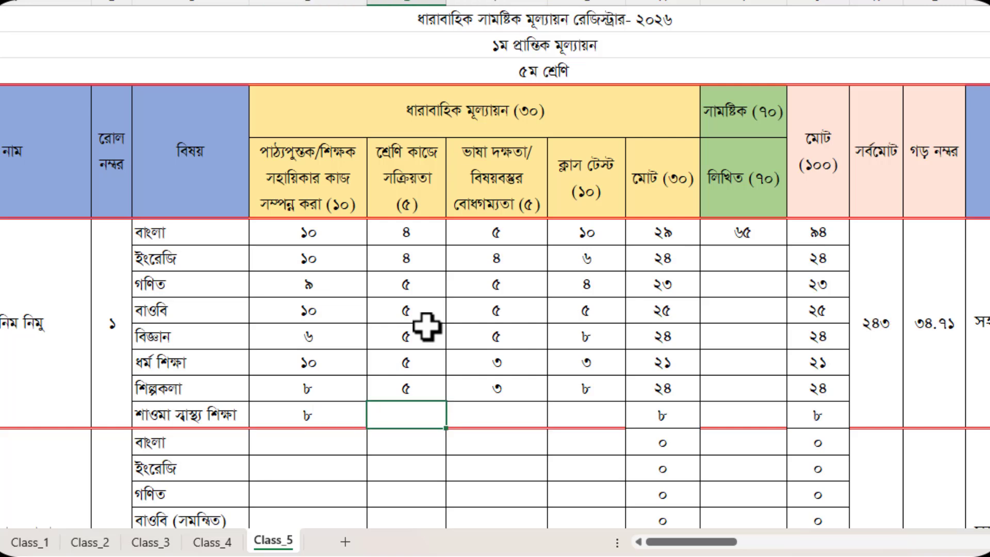
type("৫")
key("Tab")
type("৫")
key("Tab")
type("৫")
key("Tab")
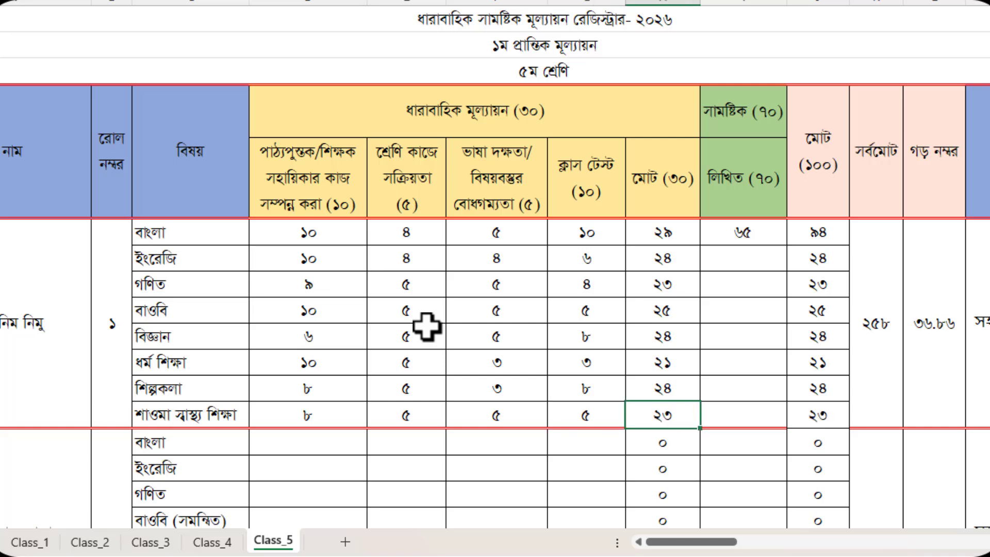
Step: Enter the first student's লিখিত (৭০) marks as ৬৯ for ইংরেজি and ৭০ for গণিত
left_click(748, 260)
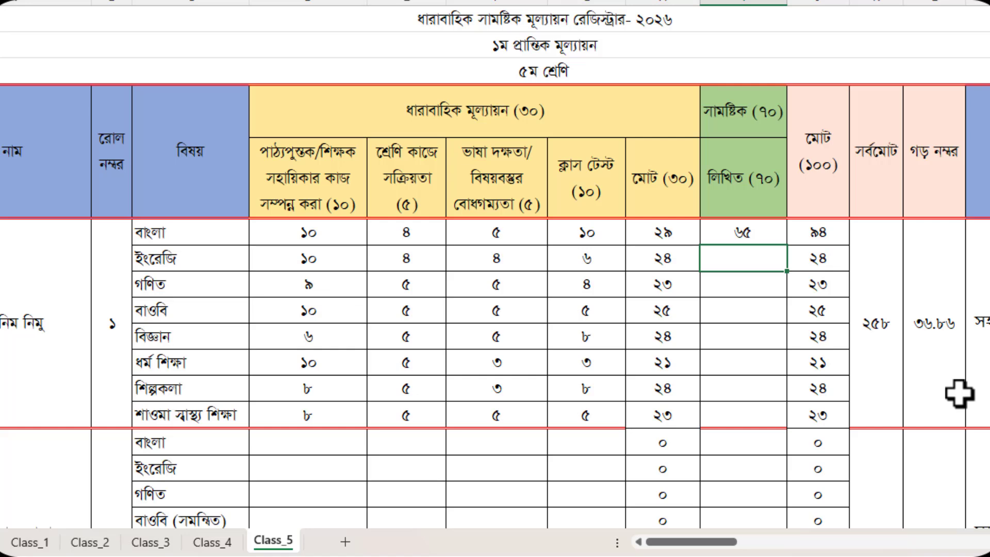
type("৭")
key("BackSpace")
type("৬৯")
key("Return")
type("৭")
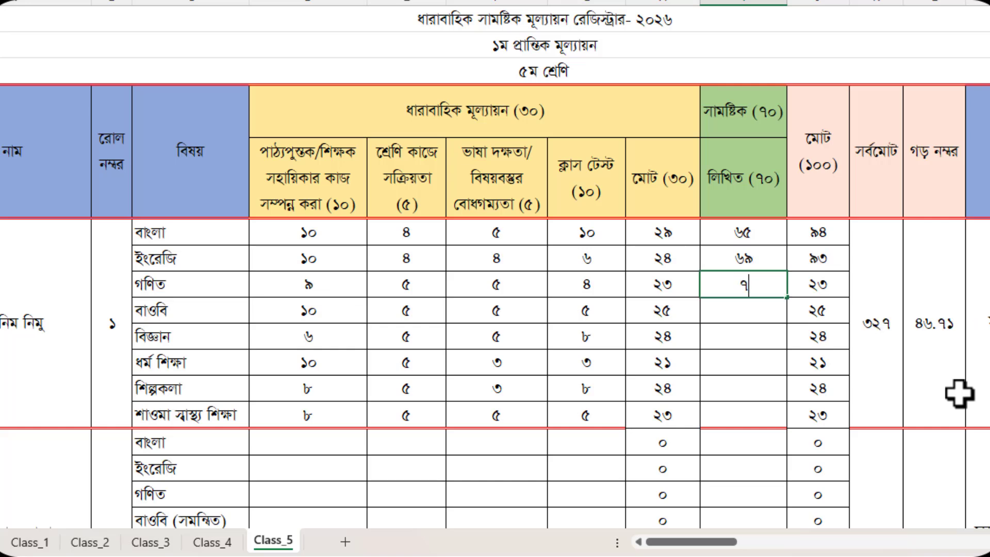
type("০")
key("ctrl+Return")
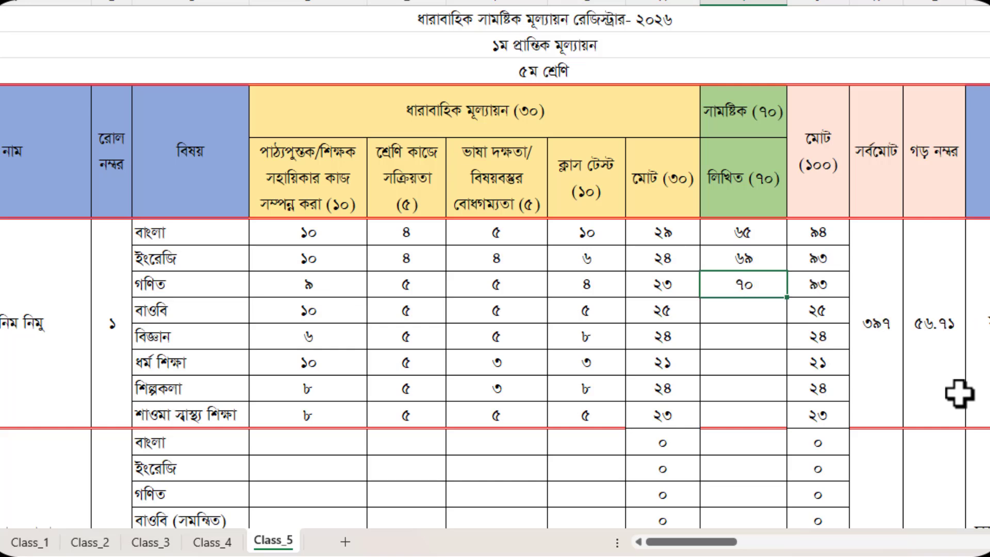
Step: Enter the first student's লিখিত (৭০) marks as ৬৫ for বাওবি, ৬৮ for বিজ্ঞান and ৬৫ for ধর্ম শিক্ষা
key("Down")
type("৬৫")
key("Return")
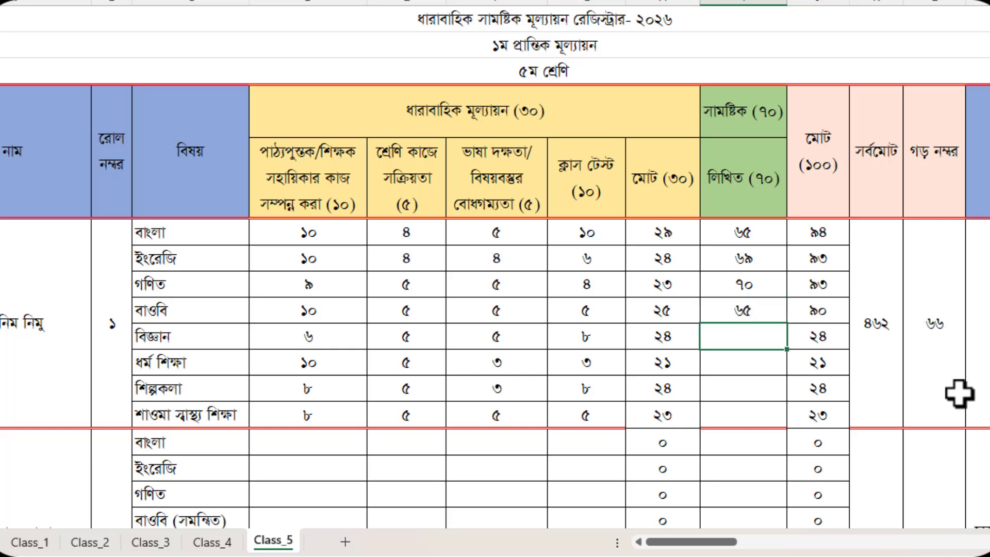
type("৬৮")
key("Return")
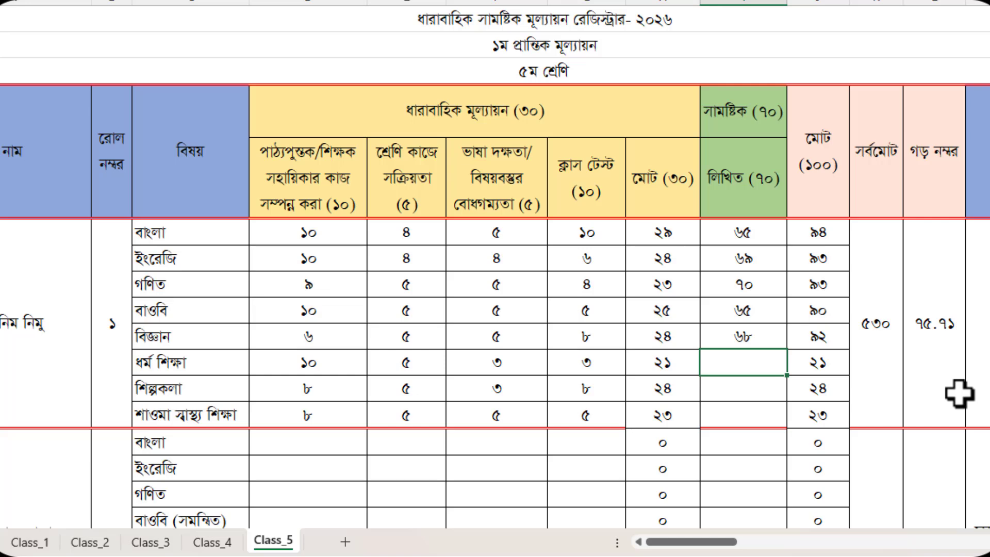
type("৭")
key("BackSpace")
type("৬৫")
key("Return")
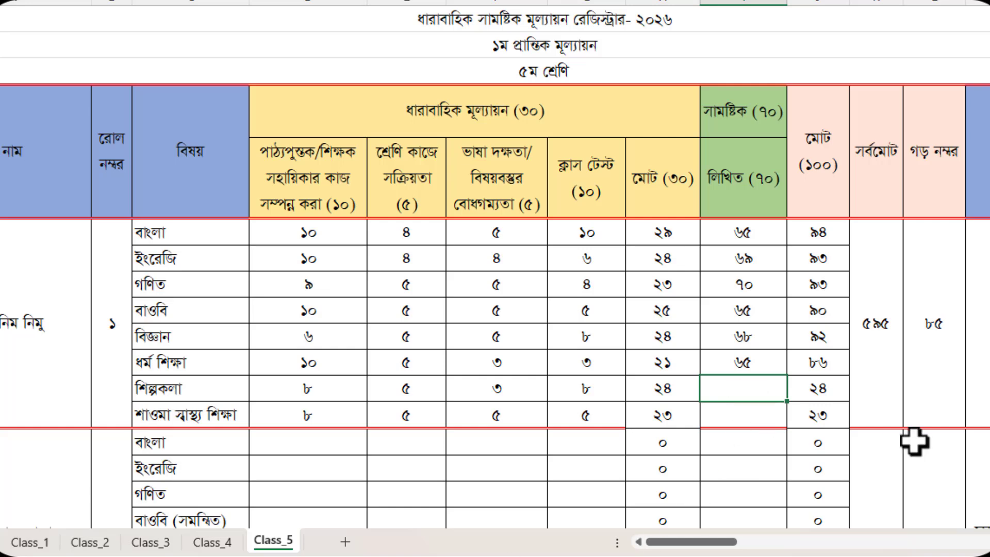
type("৪৫")
key("Return")
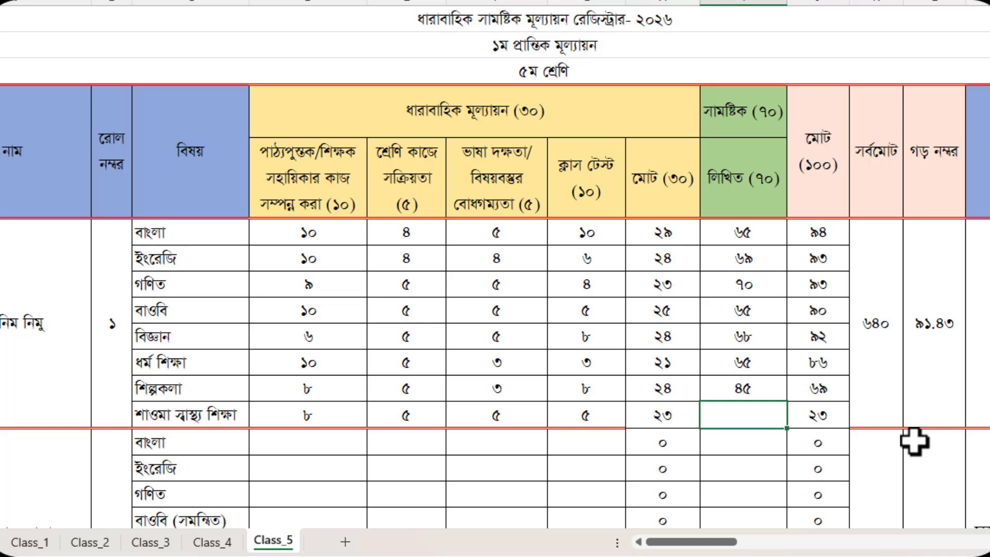
key("Up")
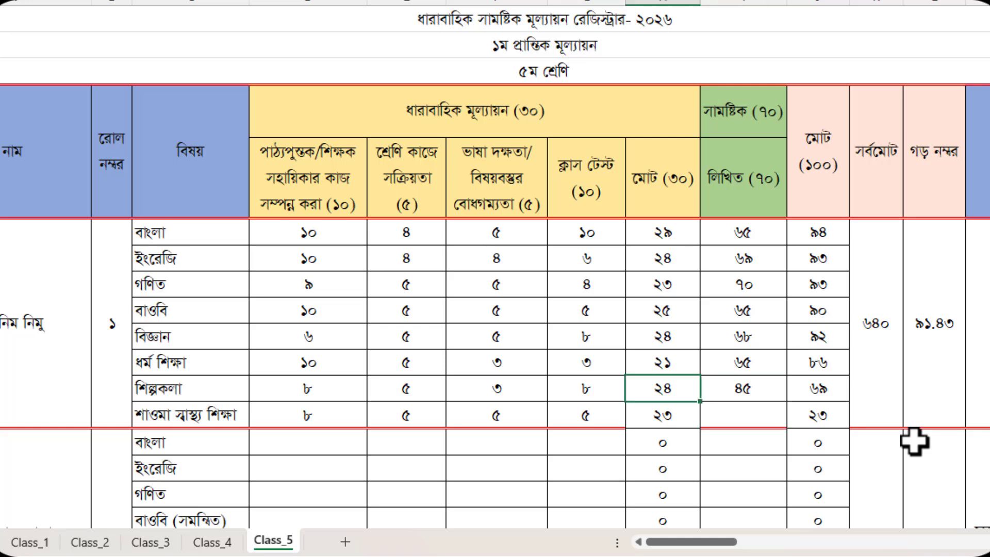
key("BackSpace")
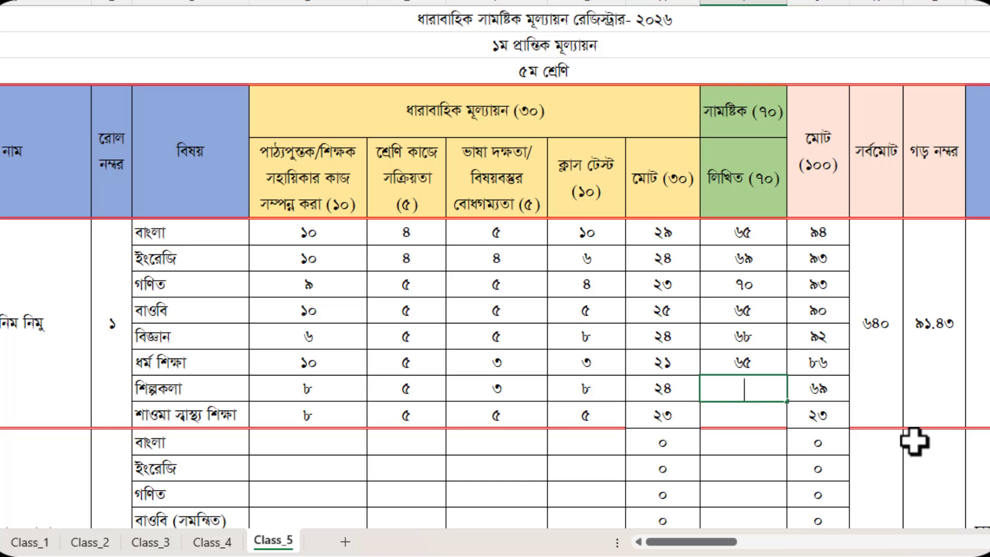
key("Return")
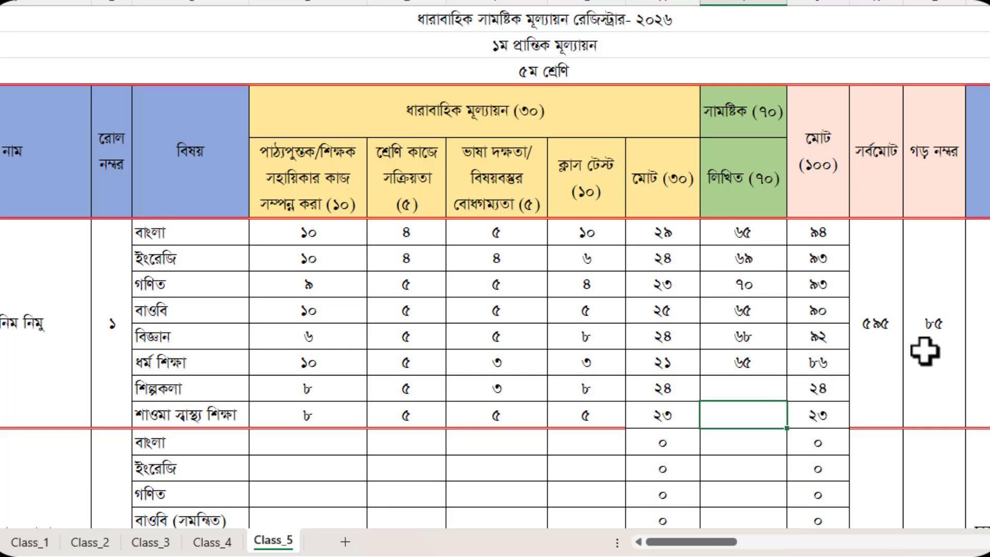
Step: Check the first student's ফলাফল and মেধাক্রম columns
left_click_drag(702, 547, 715, 547)
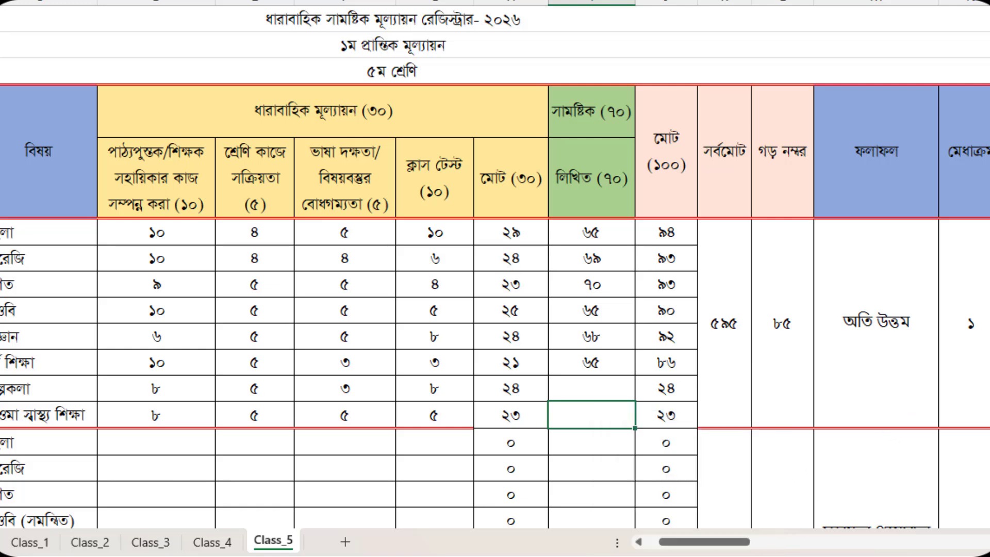
left_click_drag(719, 542, 705, 541)
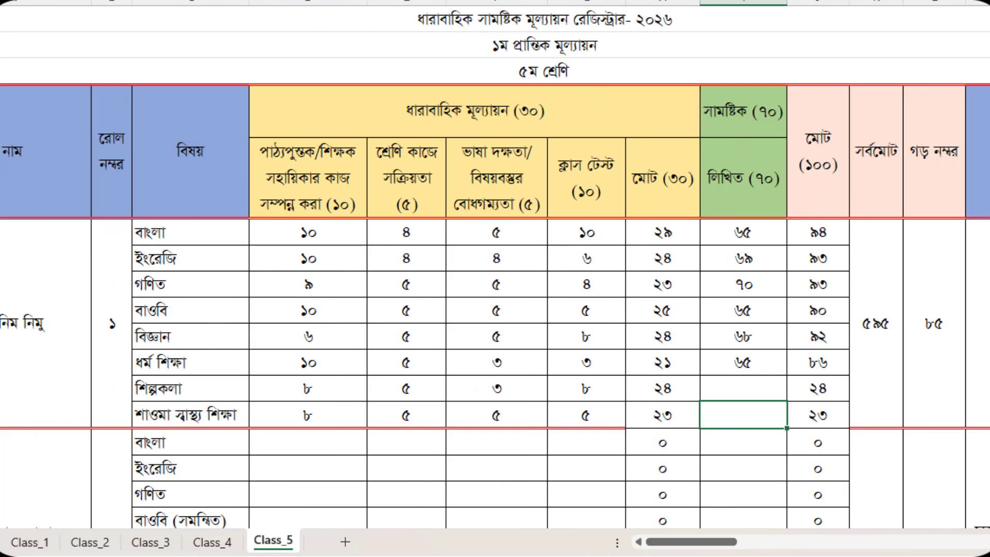
Step: Enter the second student's বাংলা marks as ১০, ৫, ৫ and ৮ for continuous assessment and ৭০ for লিখিত
scroll(495, 309, "down", 1)
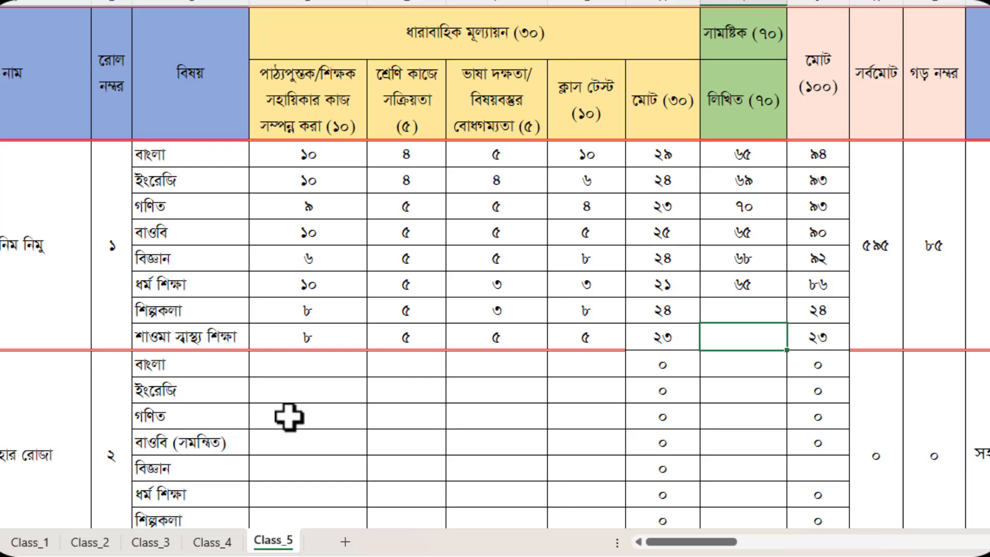
left_click(327, 395)
key("Up")
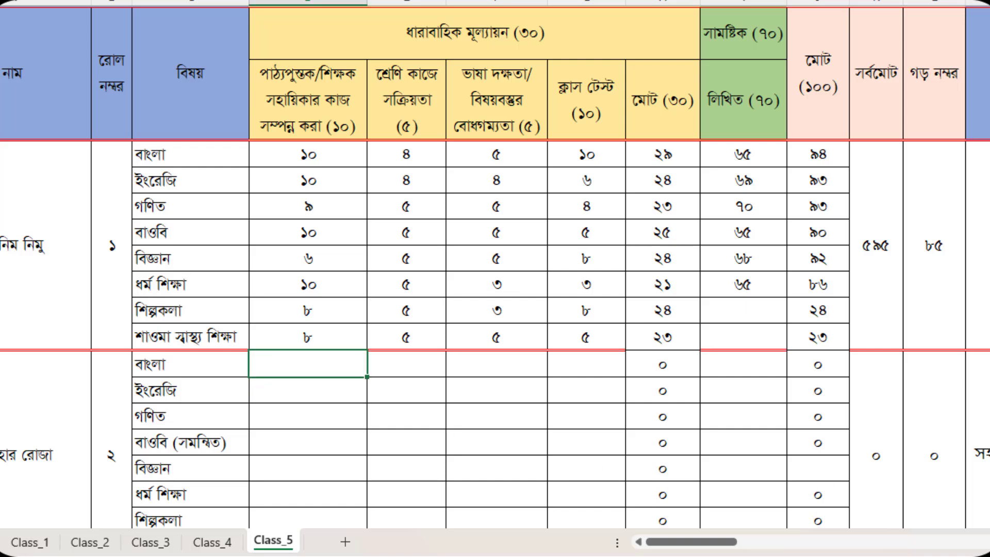
type("১০")
key("Tab")
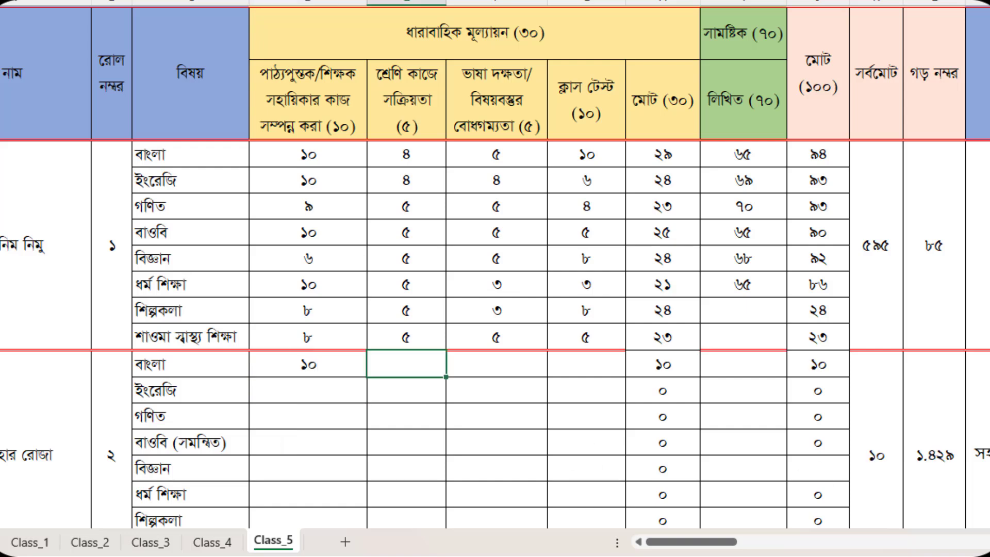
type("৫")
key("Tab")
type("৫")
key("Tab")
type("৫")
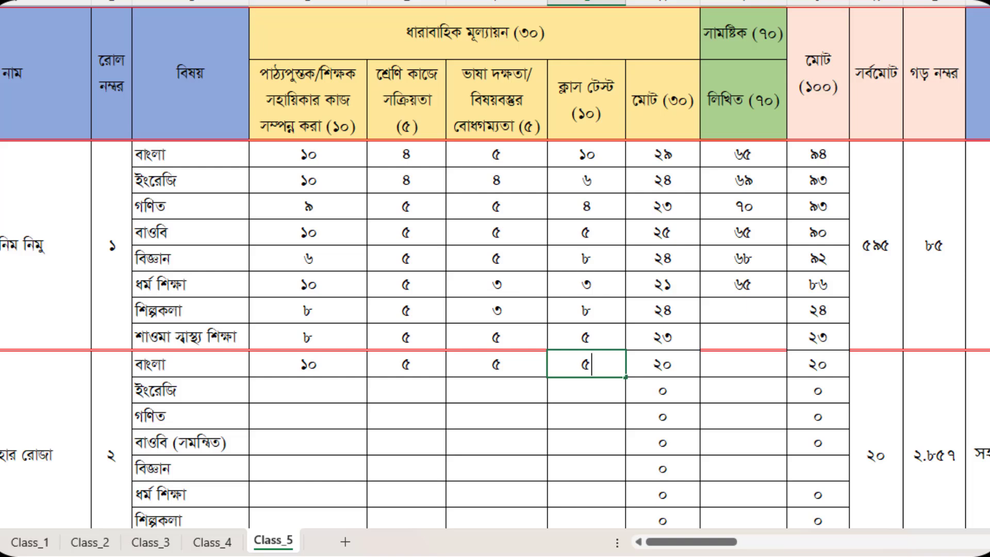
type("৮")
key("Tab")
key("Tab")
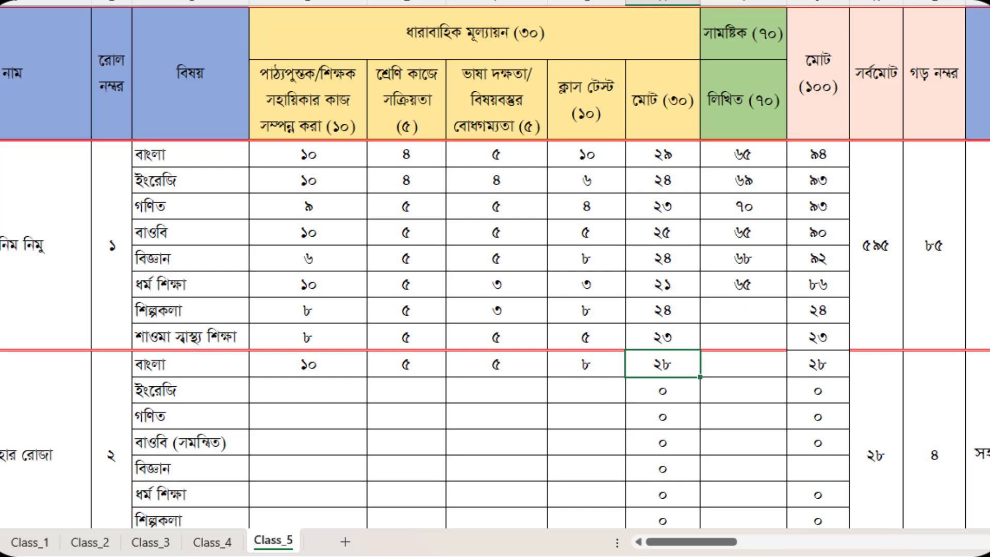
type("৭০")
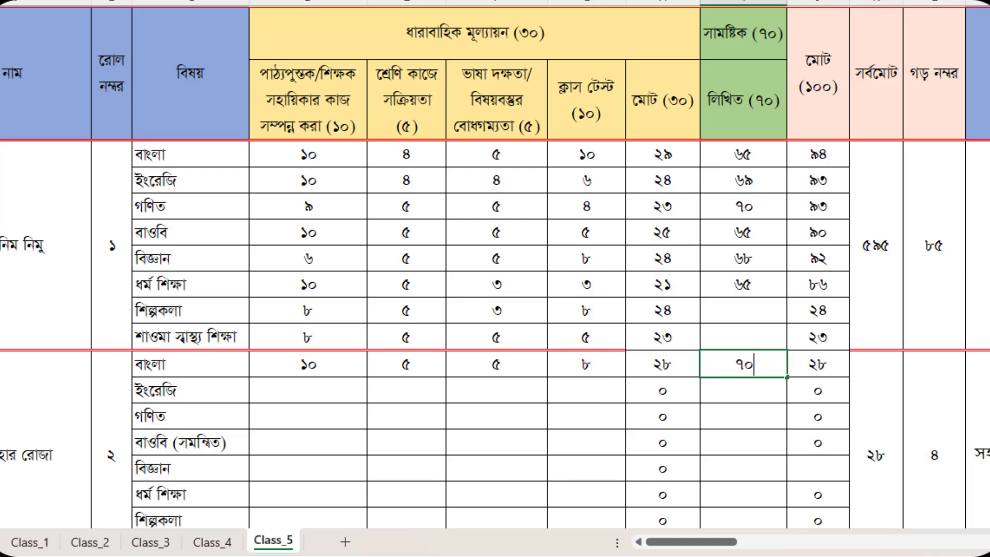
key("Tab")
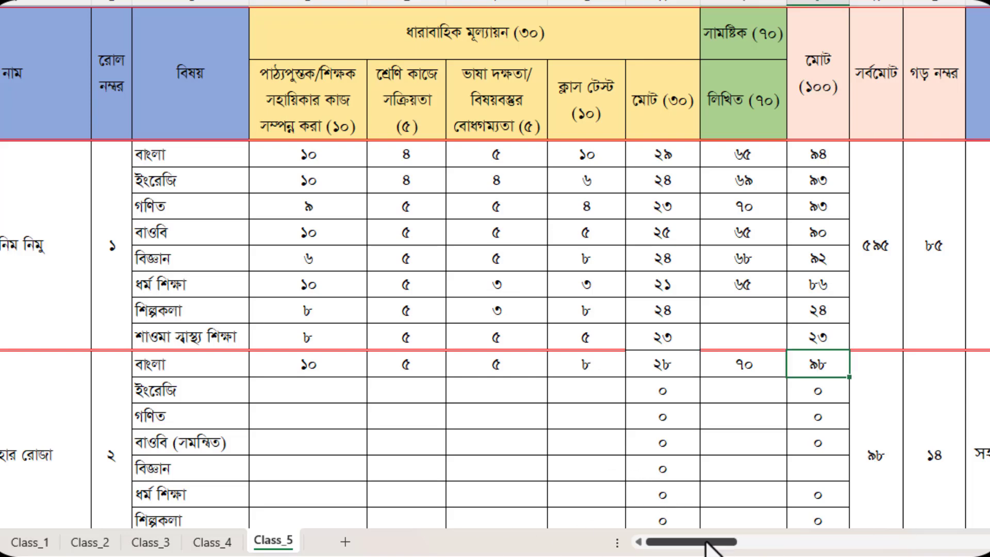
Step: Examine the second student's ফলাফল and মেধাক্রম columns
left_click_drag(706, 546, 741, 545)
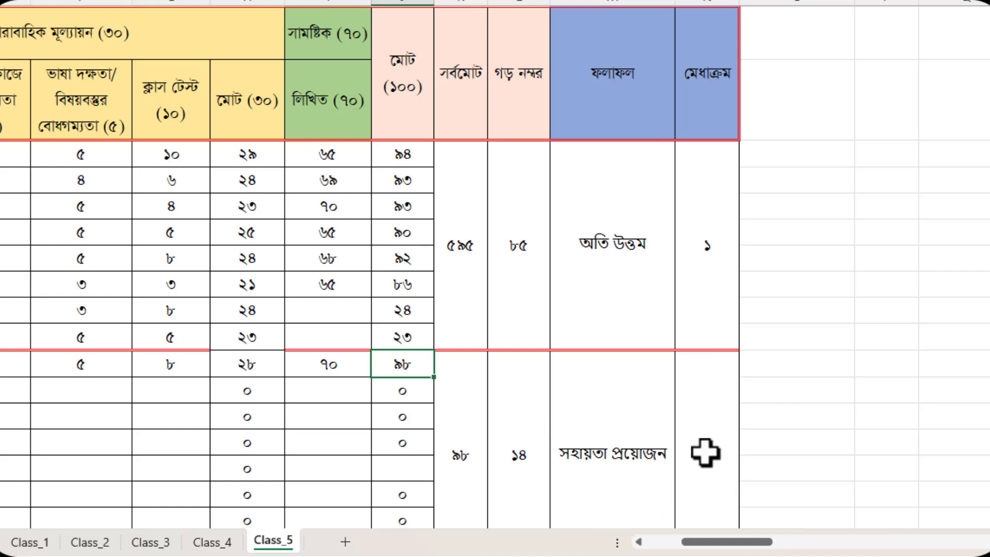
left_click_drag(736, 541, 645, 539)
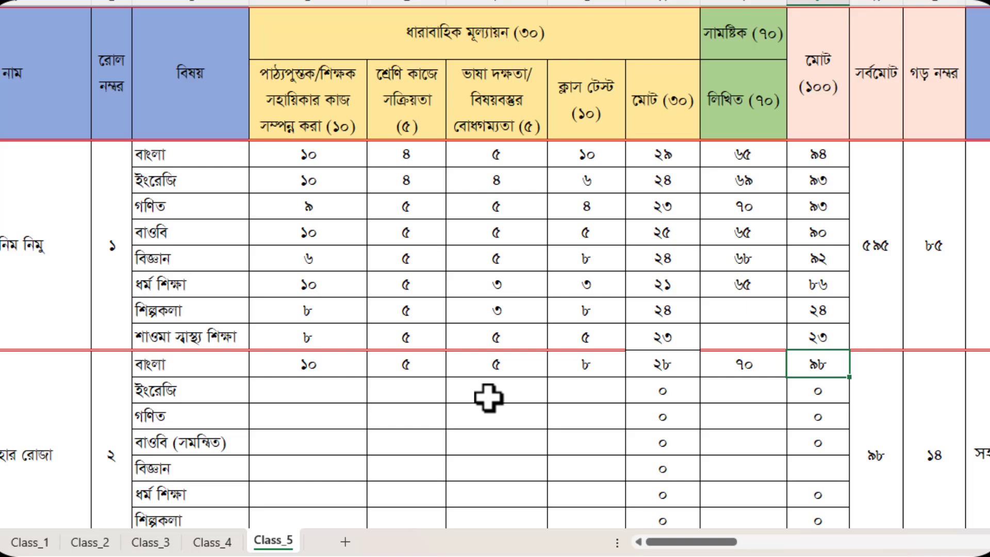
left_click(314, 259)
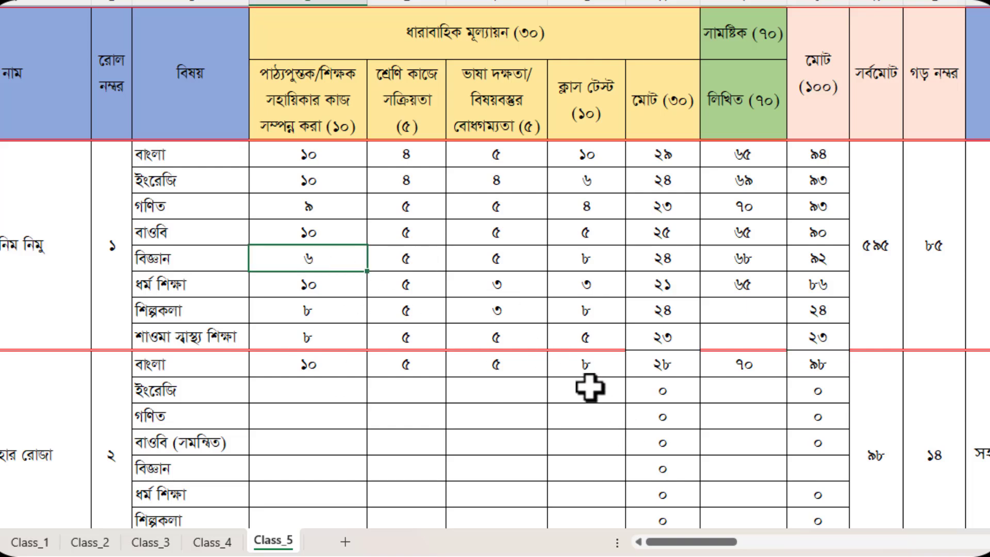